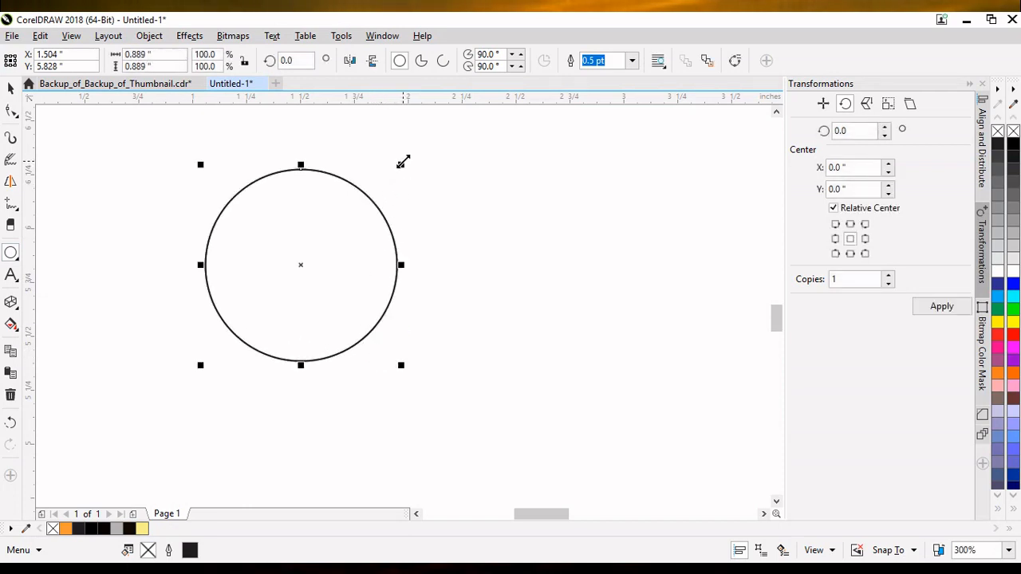
# - Make two smaller concentric copies of the circle, about 0.764" and 0.639" in diameter
pyautogui.moveTo(403, 162); pyautogui.dragTo(396, 177)
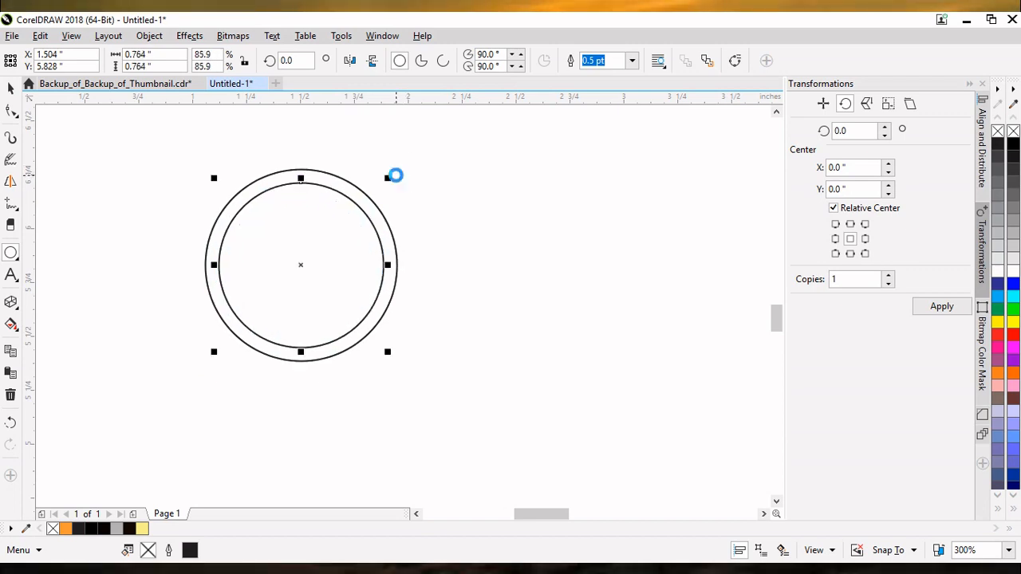
pyautogui.moveTo(389, 178); pyautogui.dragTo(382, 192)
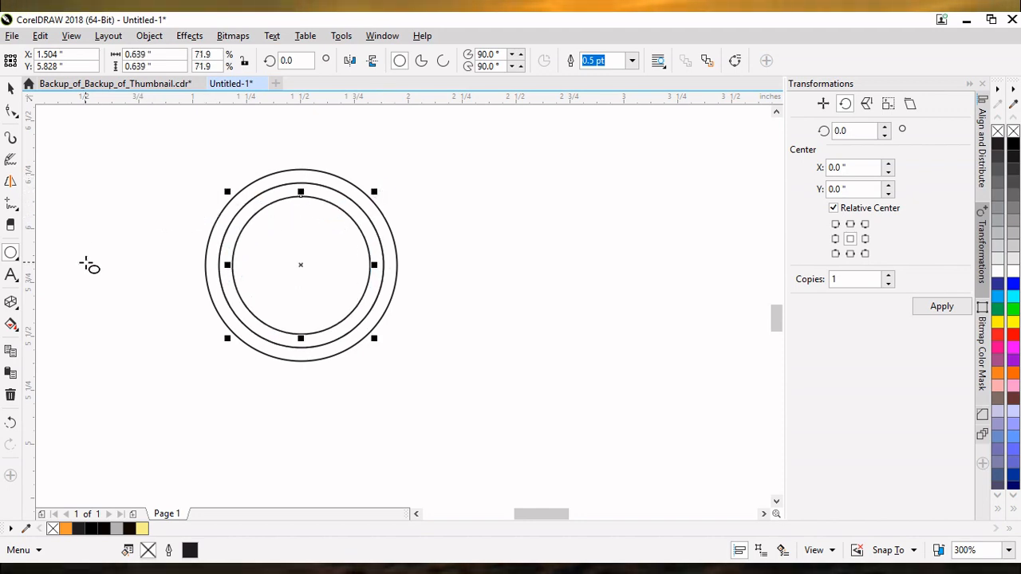
# - Draw a square of about 0.521" to the right of the circles and rotate it 45 degrees into a diamond
pyautogui.click(17, 259)
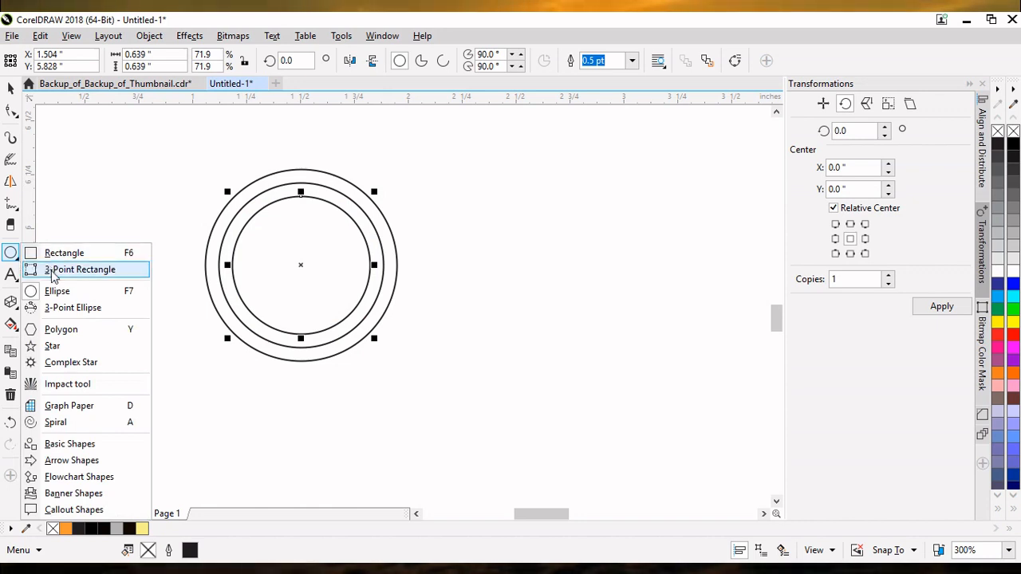
pyautogui.click(64, 252)
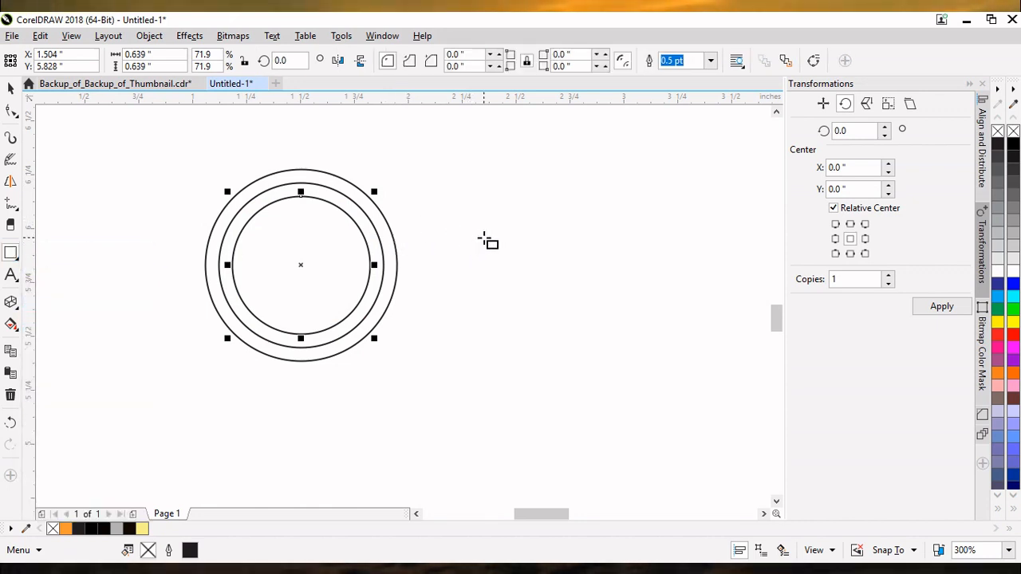
pyautogui.moveTo(483, 237); pyautogui.dragTo(516, 293)
pyautogui.doubleClick(284, 61)
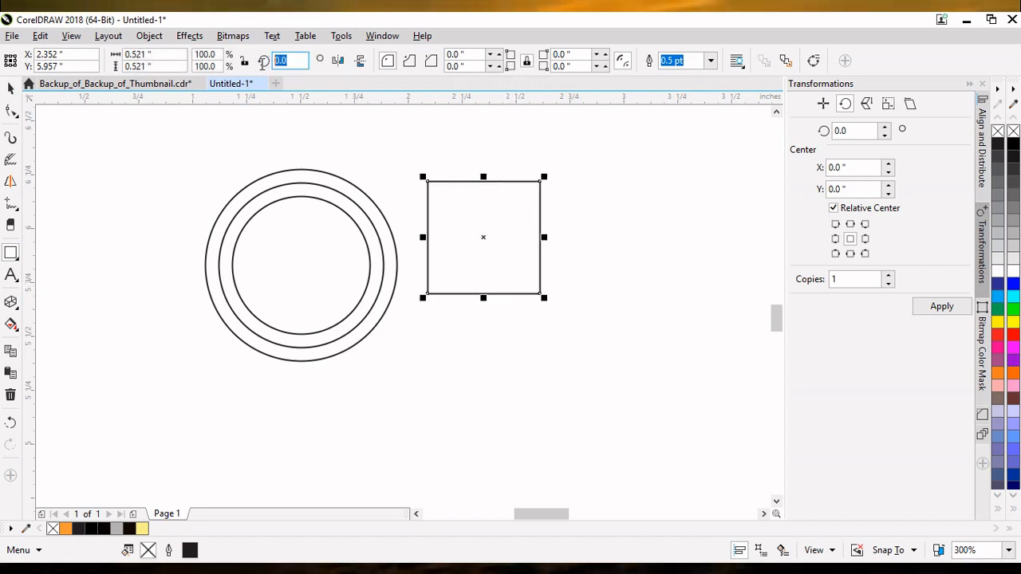
pyautogui.write('4')
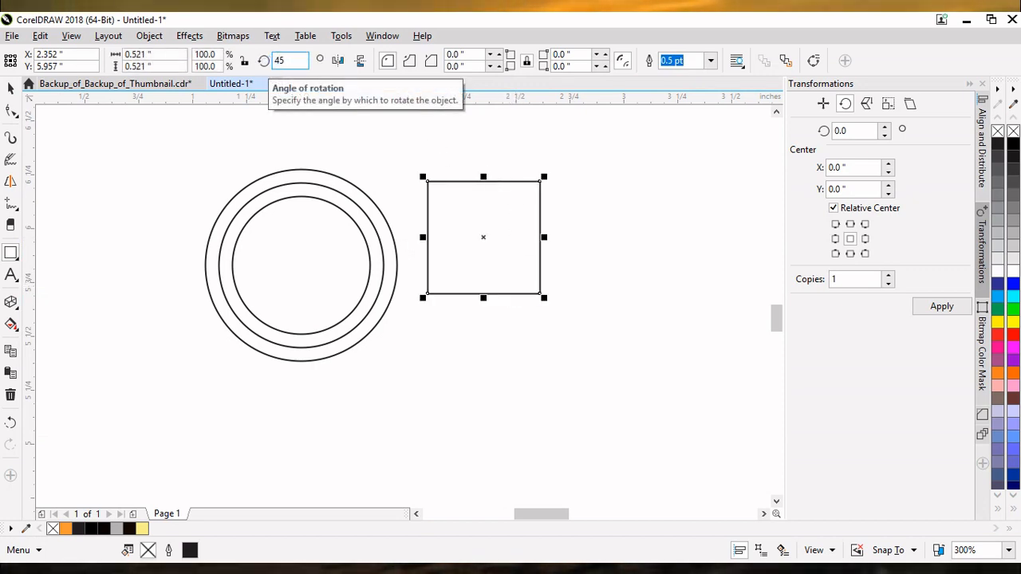
pyautogui.write('5')
pyautogui.press('Return')
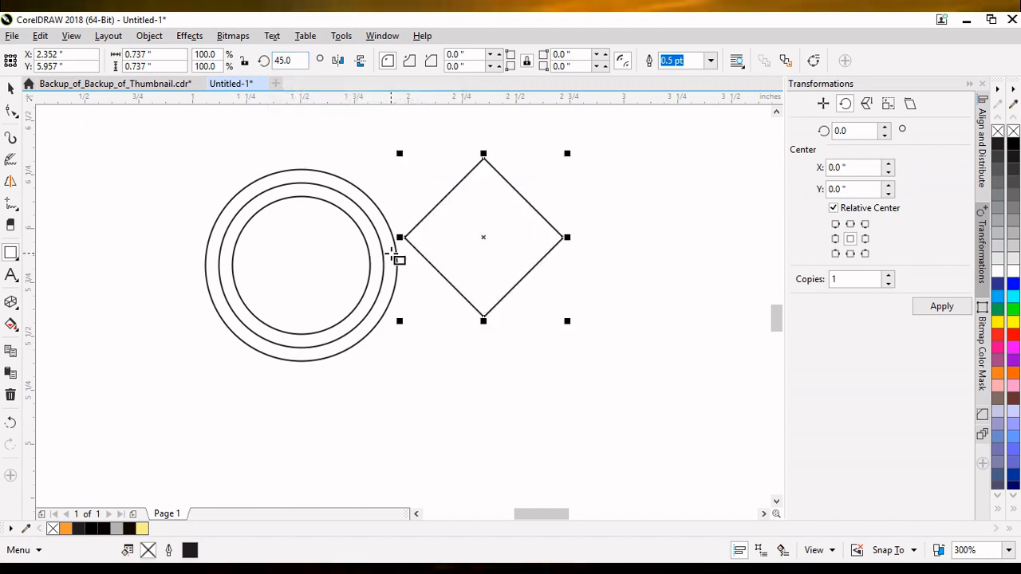
# - Move the diamond so its left corner sits on the centre of the circles
pyautogui.moveTo(403, 237)
pyautogui.mouseDown()
pyautogui.moveTo(370, 251)
pyautogui.moveTo(395, 248)
pyautogui.mouseUp()
pyautogui.hotkey('ctrl', 'z')
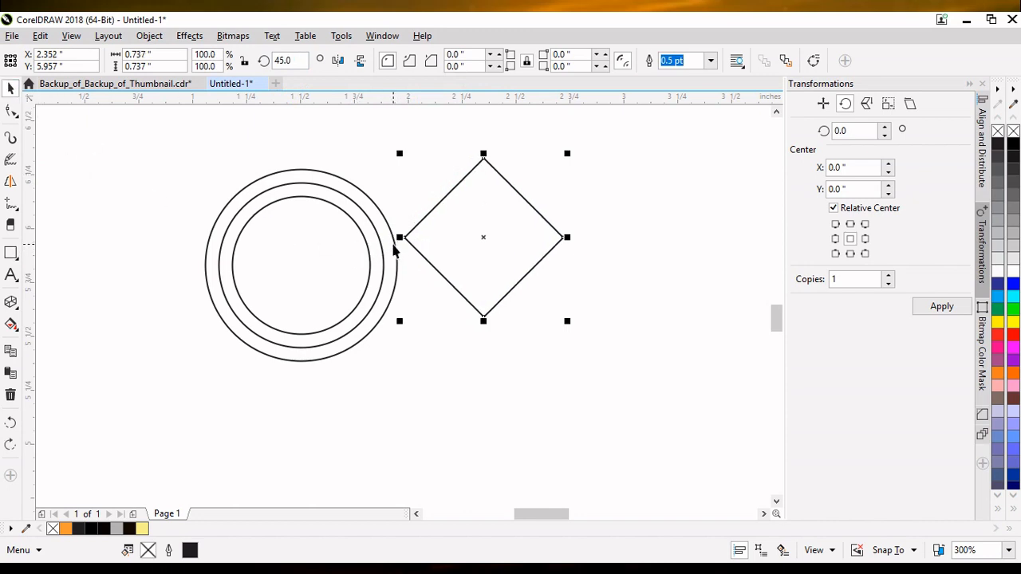
pyautogui.moveTo(400, 237); pyautogui.dragTo(296, 265)
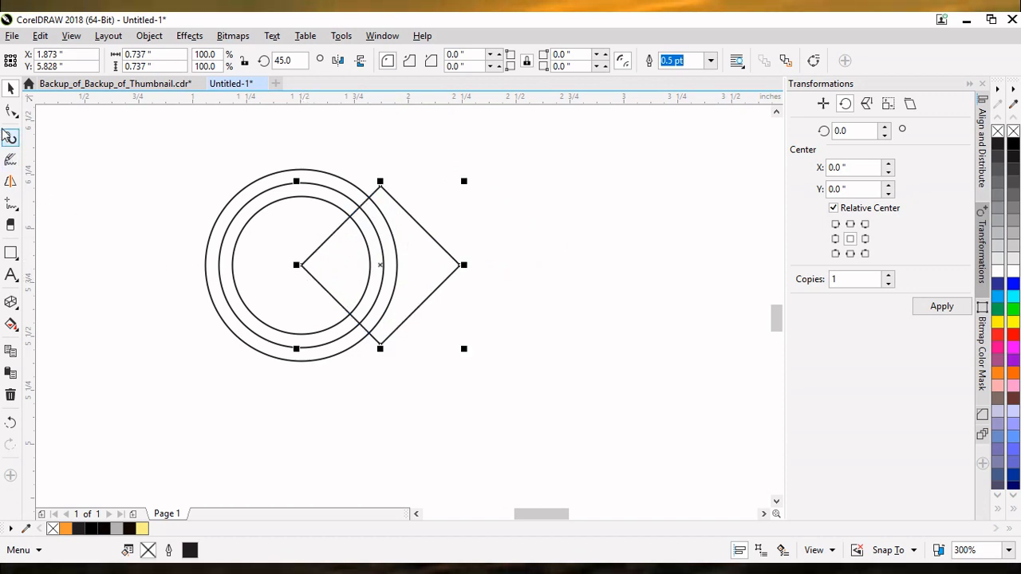
# - Smart-fill the outer and inner ring bands outside the diamond with the orange #FF9933
pyautogui.click(18, 330)
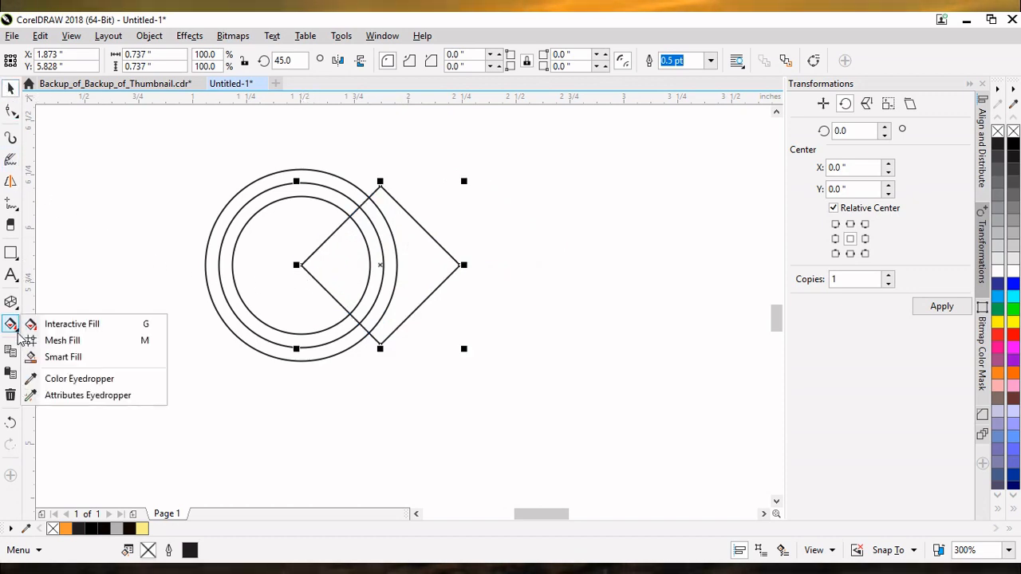
pyautogui.click(60, 359)
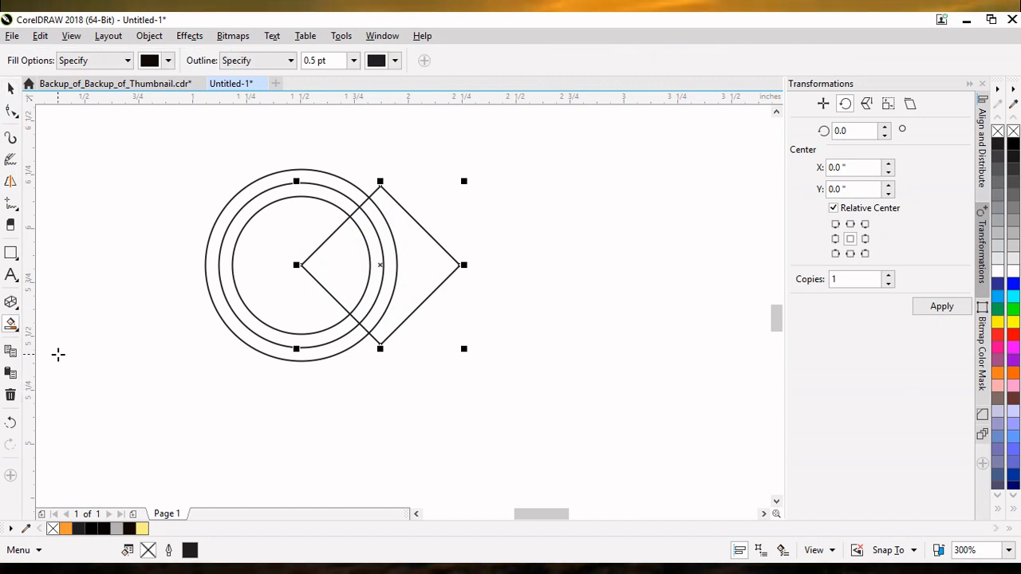
pyautogui.click(168, 63)
pyautogui.click(200, 99)
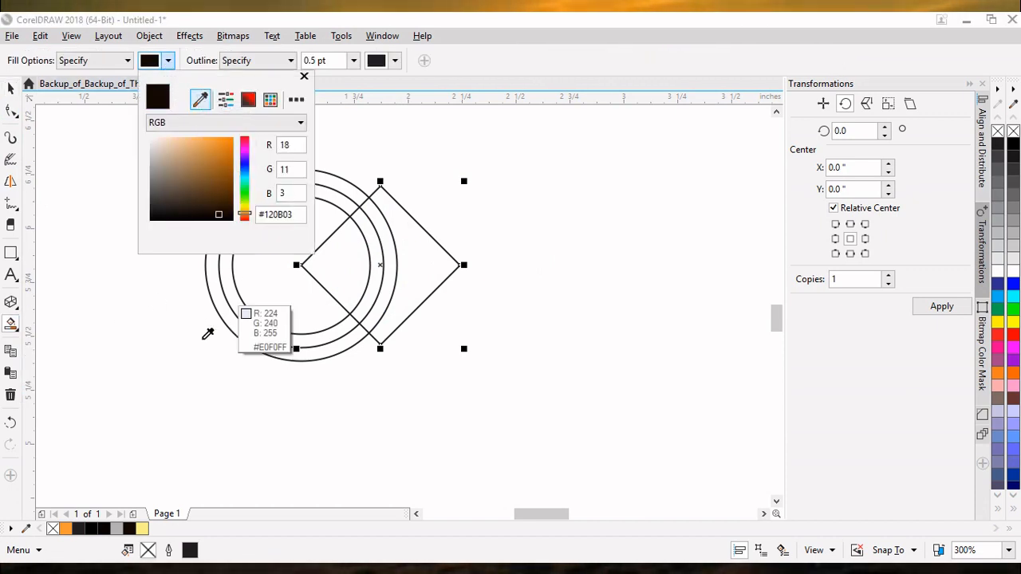
pyautogui.click(65, 529)
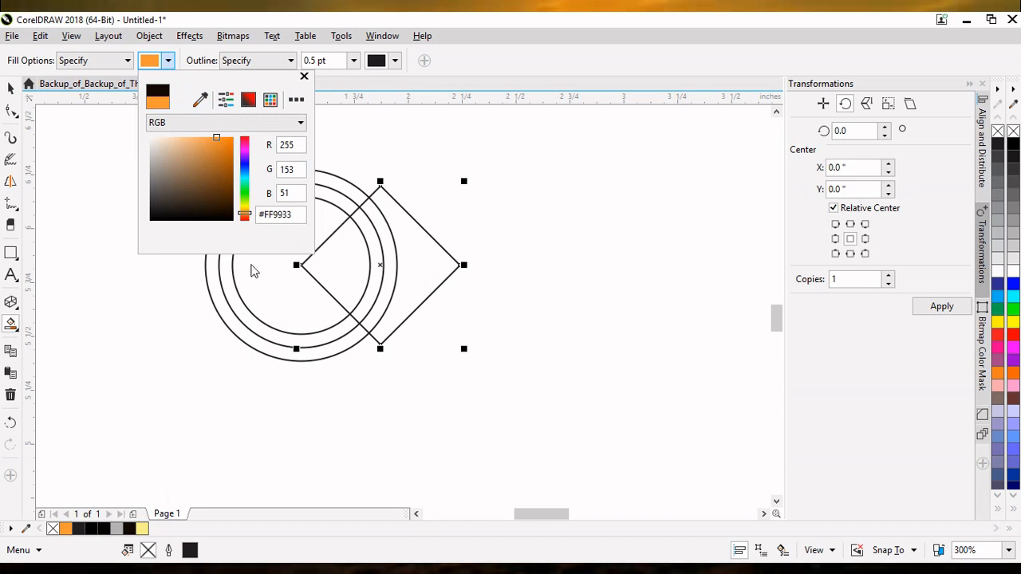
pyautogui.click(326, 176)
pyautogui.click(323, 177)
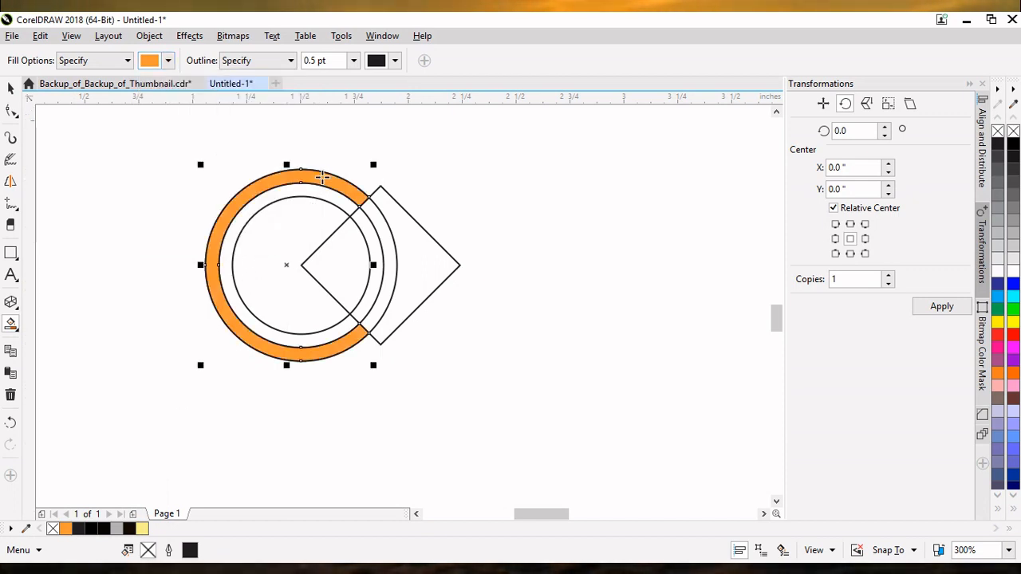
pyautogui.click(308, 190)
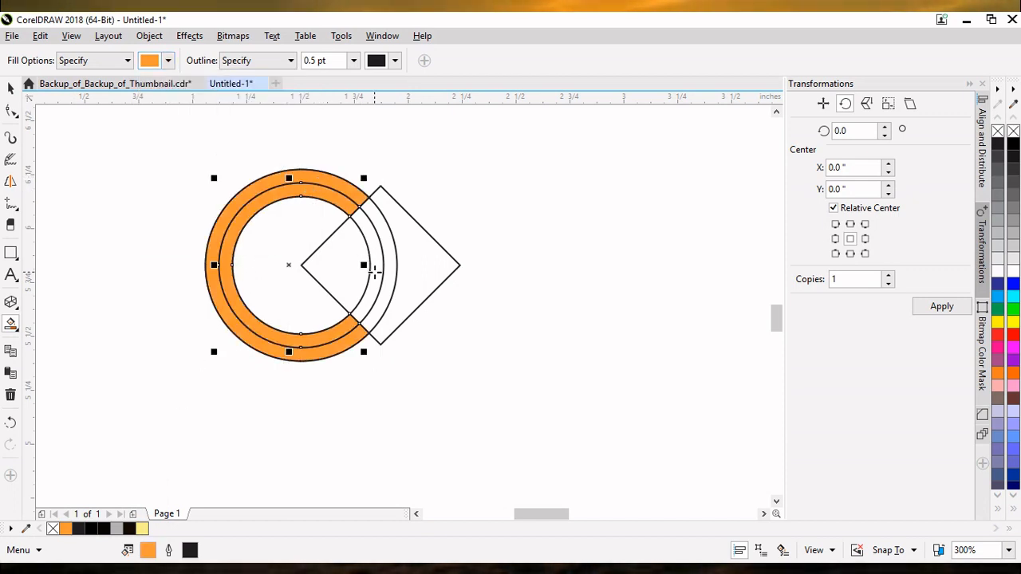
# - Delete the diamond and the two larger circle outlines, keeping the orange bands and the innermost circle
pyautogui.press('space')
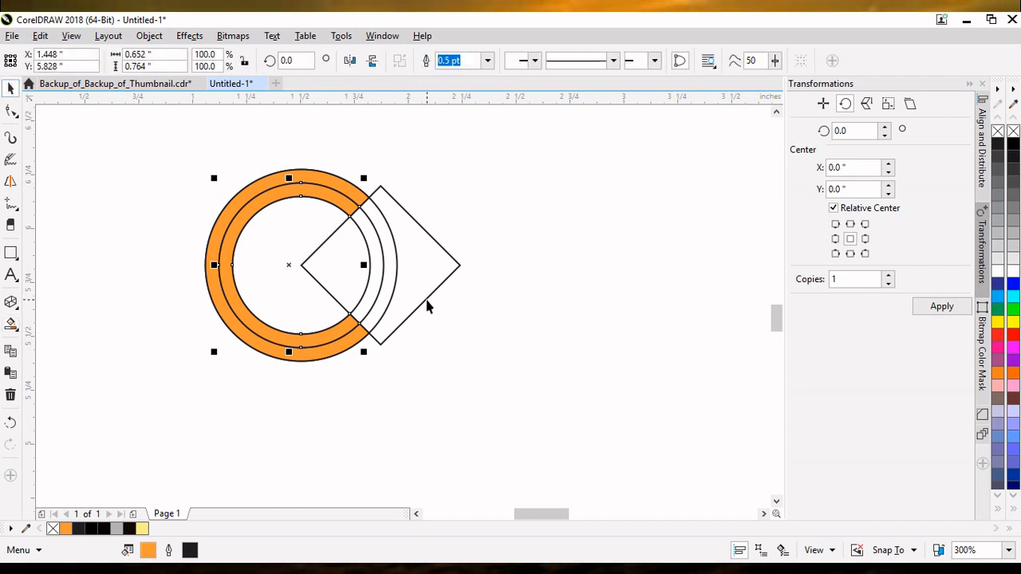
pyautogui.click(426, 297)
pyautogui.press('Delete')
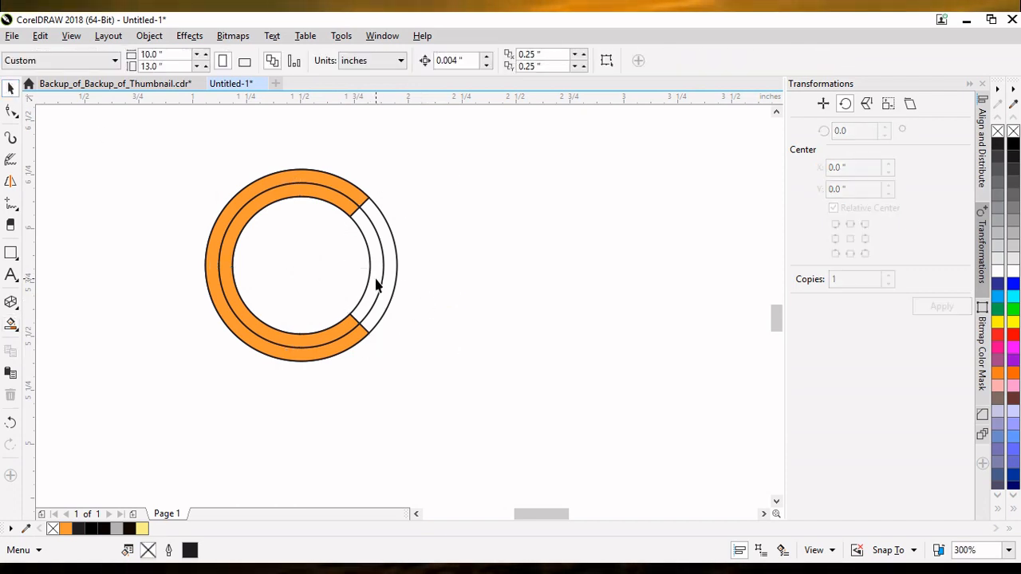
pyautogui.click(394, 289)
pyautogui.press('Delete')
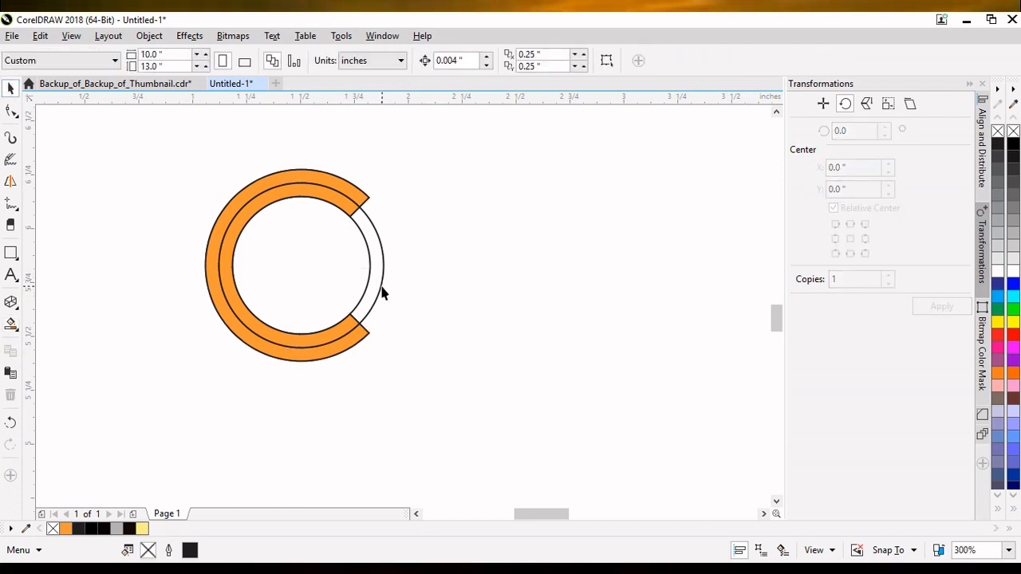
pyautogui.click(382, 291)
pyautogui.press('Delete')
# - Draw a narrow ellipse of about 0.078" by 0.13" spanning the orange ring's width near its top
pyautogui.click(19, 263)
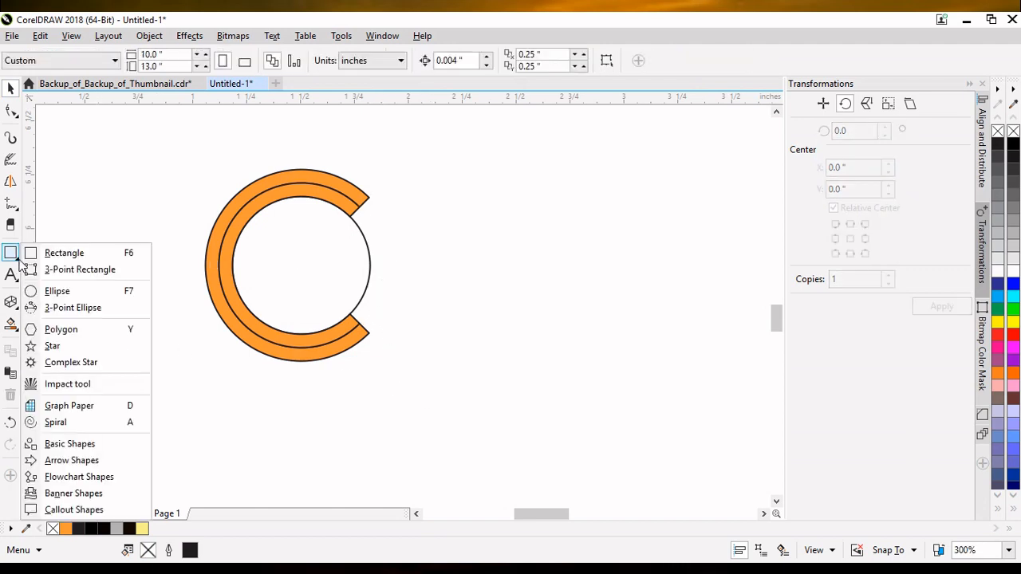
pyautogui.click(58, 290)
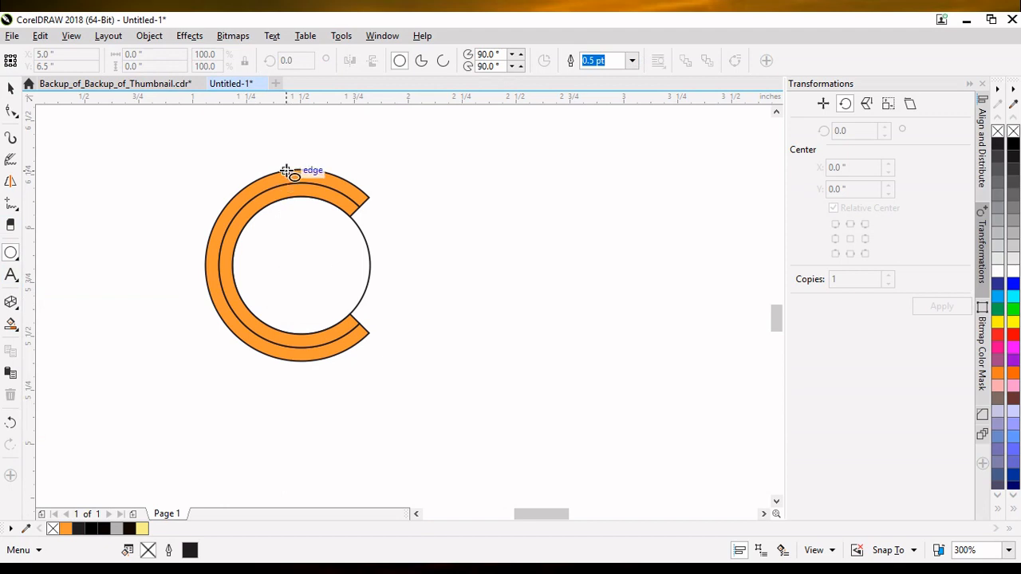
pyautogui.scroll(2, 287, 171)
pyautogui.moveTo(286, 172); pyautogui.dragTo(320, 229)
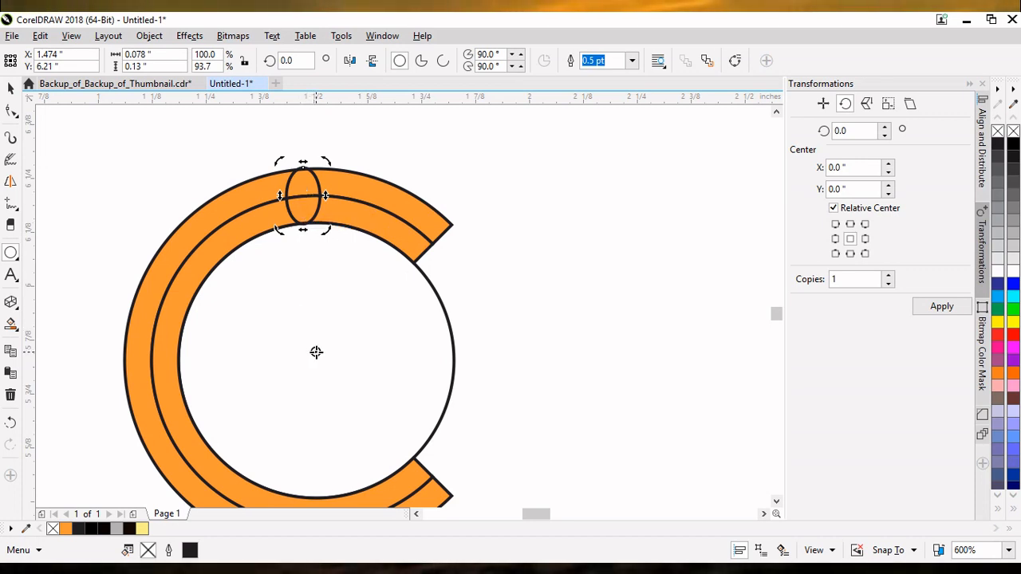
# - Set the ellipse's rotation centre to the circle's centre and rotate the ellipse just past the ring's upper open end
pyautogui.moveTo(317, 359); pyautogui.dragTo(316, 360)
pyautogui.moveTo(326, 162); pyautogui.dragTo(453, 256)
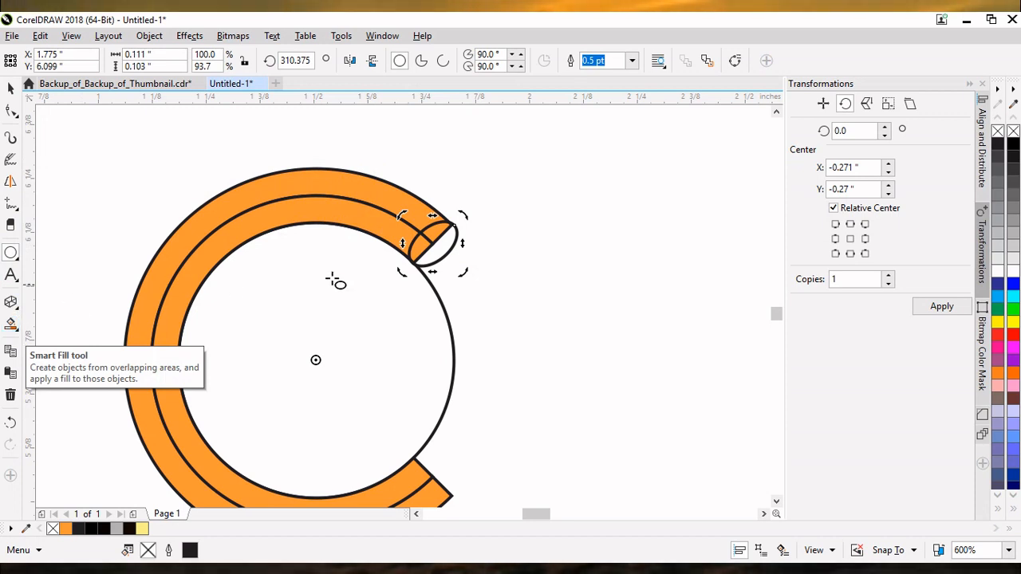
pyautogui.moveTo(460, 214); pyautogui.dragTo(481, 232)
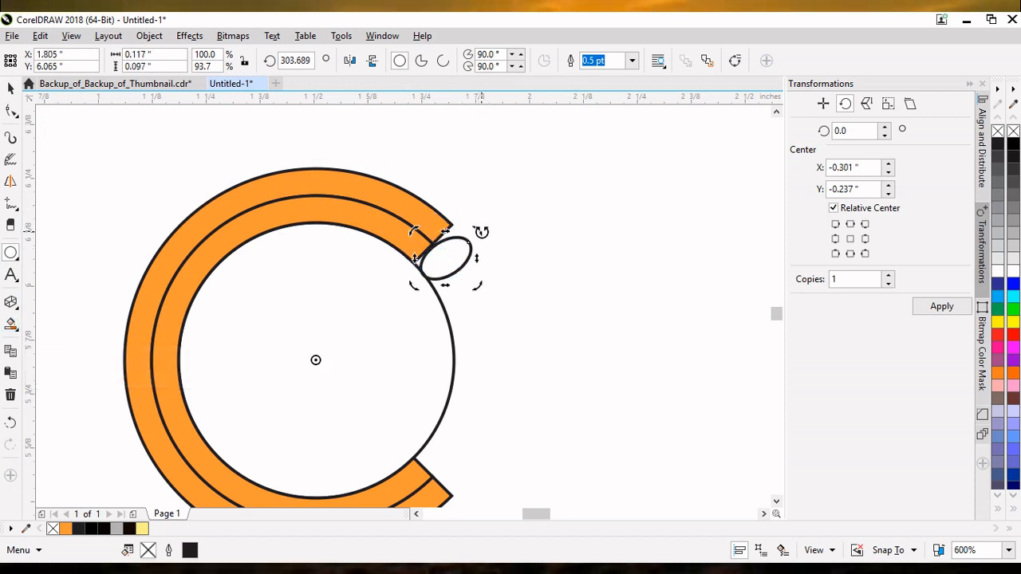
# - Smart-fill the ellipse at the ring's upper end with orange
pyautogui.click(20, 336)
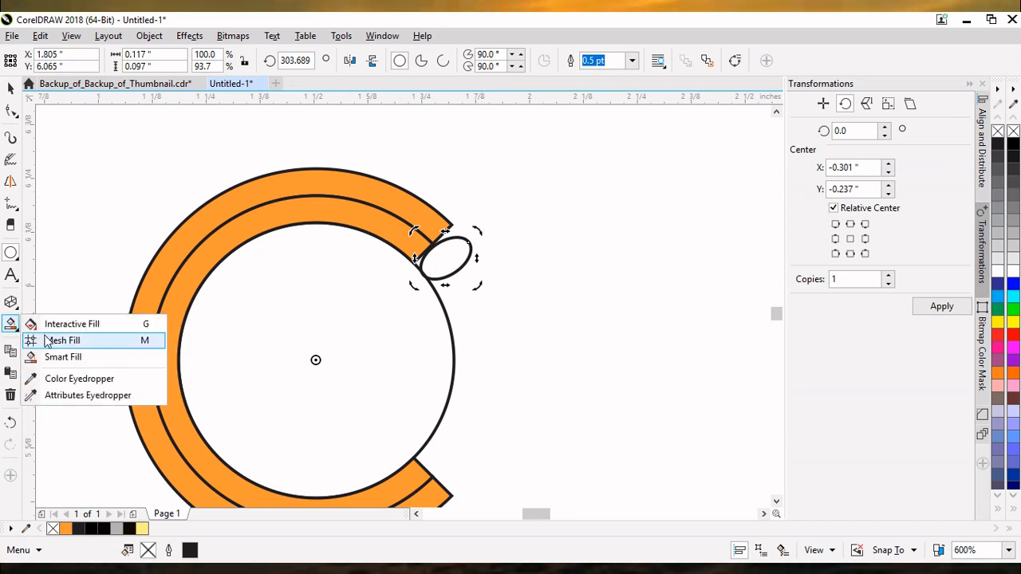
pyautogui.click(51, 357)
pyautogui.click(440, 261)
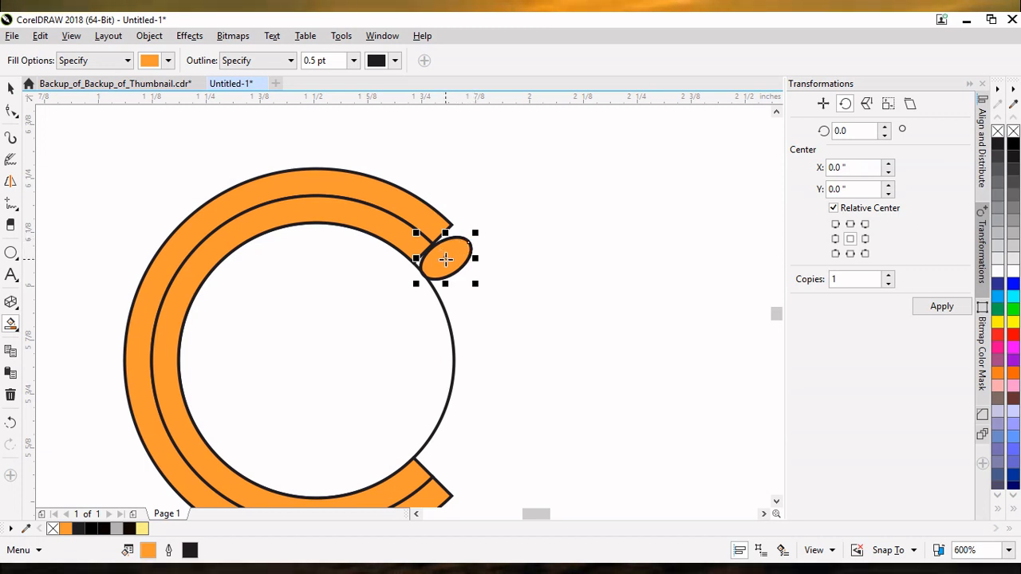
# - Rotate the orange ellipse about 5.36 degrees around the circle's centre so it caps the ring's upper end
pyautogui.click(11, 90)
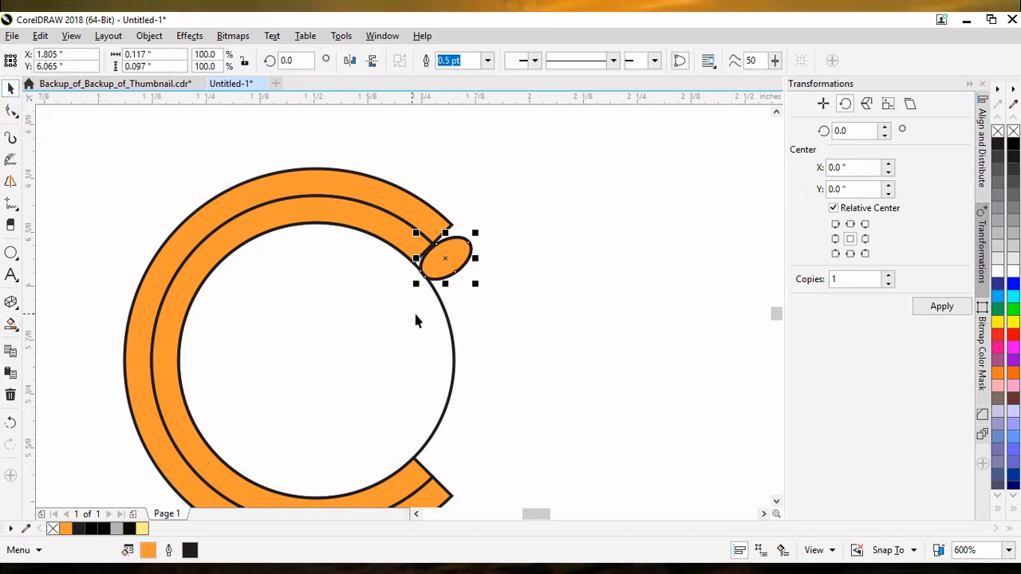
pyautogui.click(445, 257)
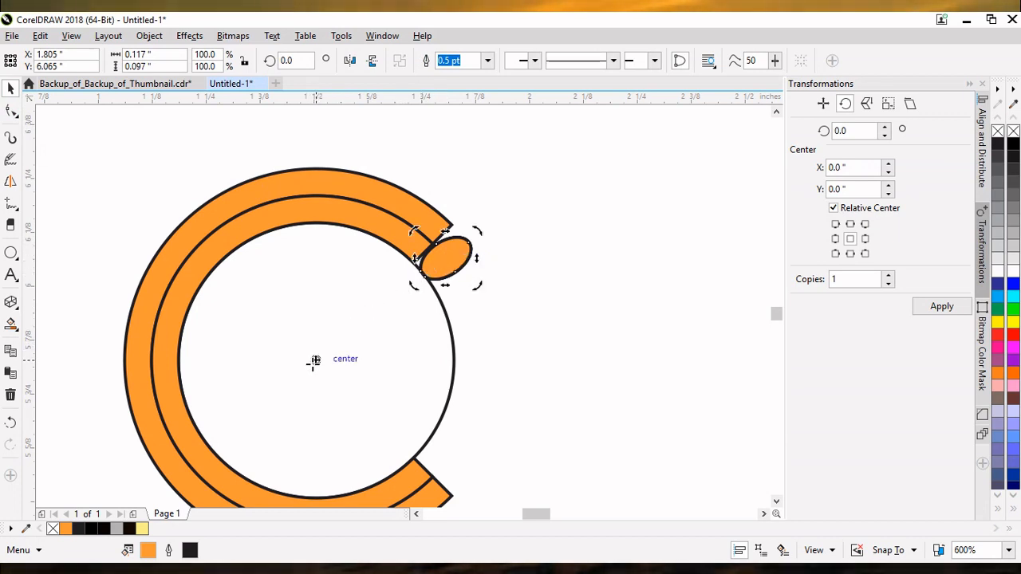
pyautogui.moveTo(314, 363); pyautogui.dragTo(315, 361)
pyautogui.moveTo(477, 229); pyautogui.dragTo(461, 219)
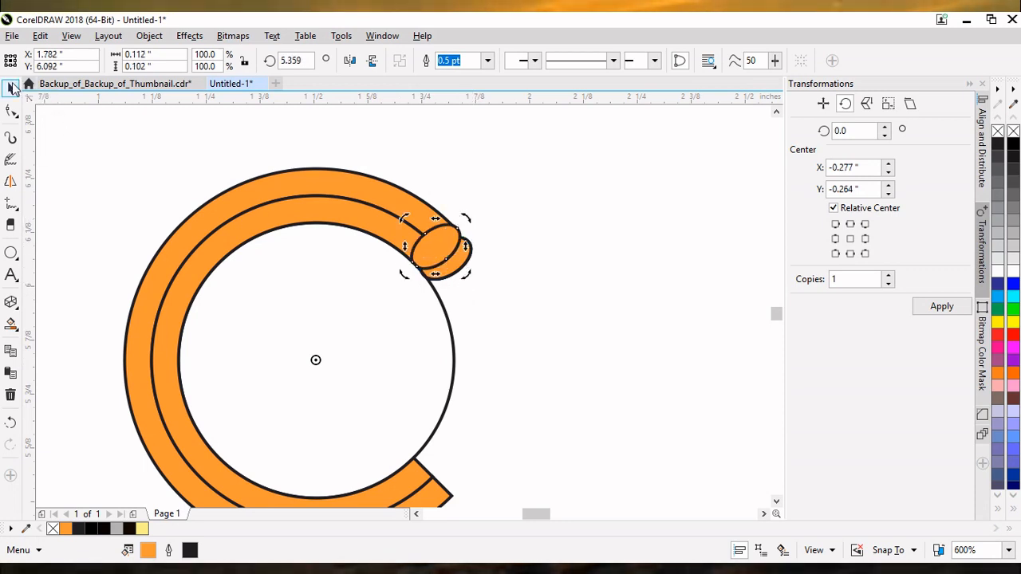
# - Delete the leftover orange ellipse and the original ellipse outline behind the ring's end cap
pyautogui.click(449, 279)
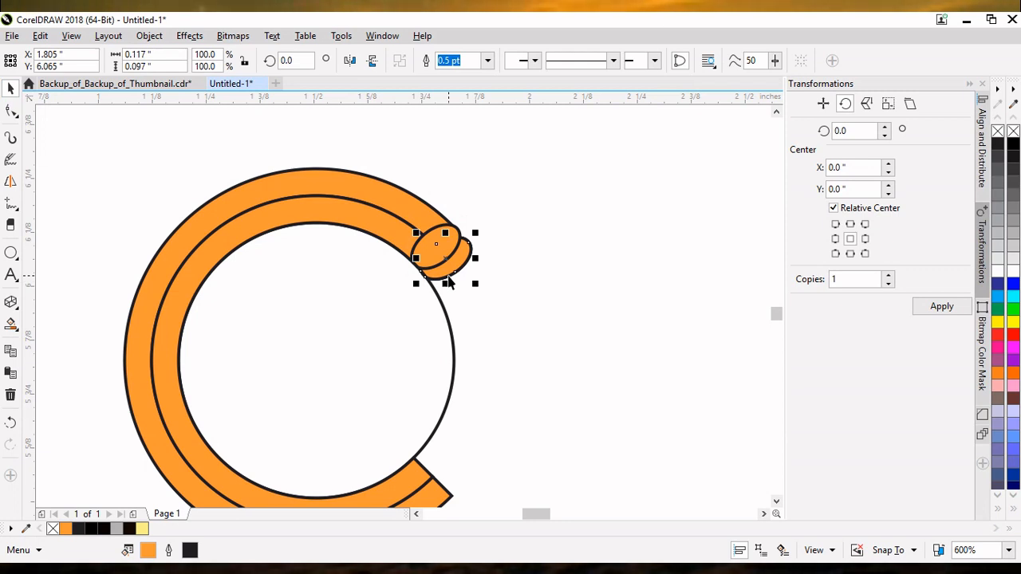
pyautogui.press('Escape')
pyautogui.click(448, 277)
pyautogui.press('Delete')
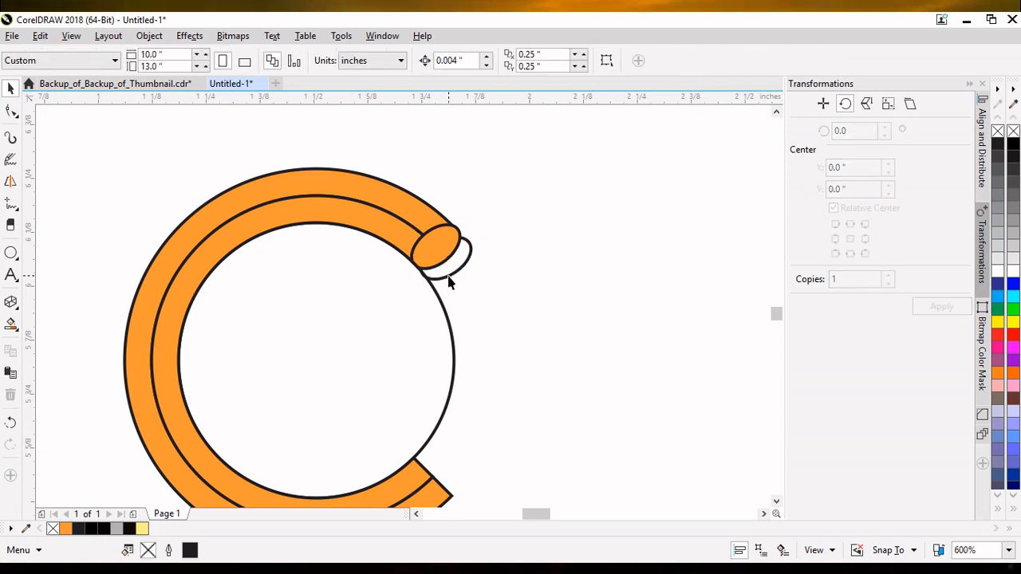
pyautogui.click(448, 276)
pyautogui.press('Delete')
# - Make a concentric copy of the end cap ellipse scaled to about 64.7% and fill it black
pyautogui.click(449, 235)
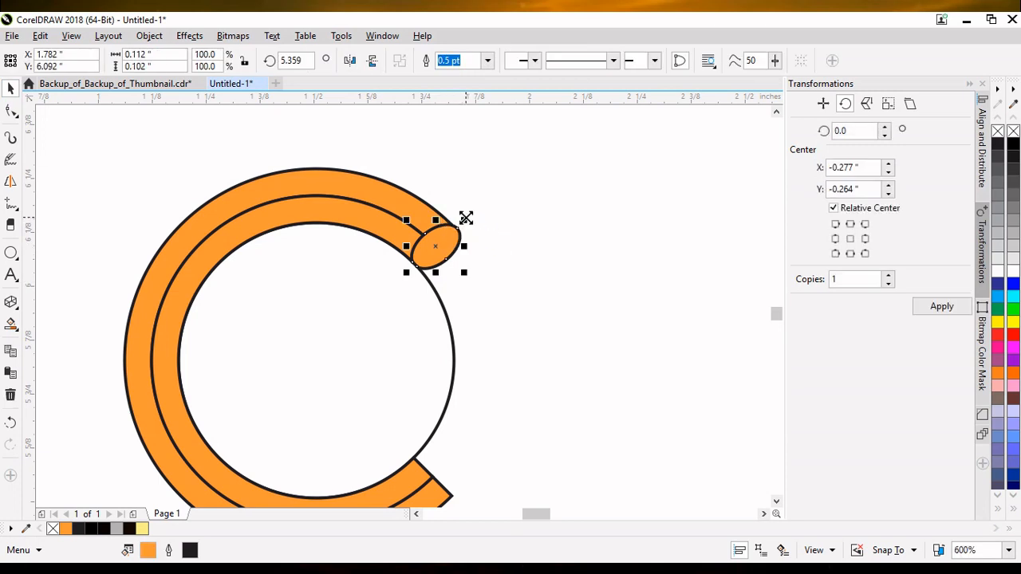
pyautogui.moveTo(466, 218); pyautogui.dragTo(457, 228)
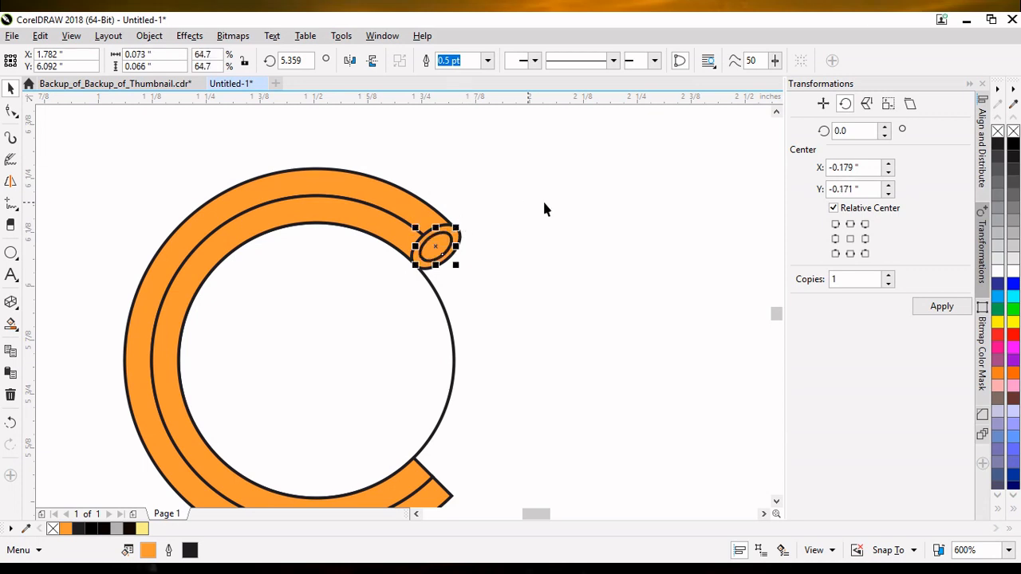
pyautogui.click(1013, 144)
pyautogui.click(552, 350)
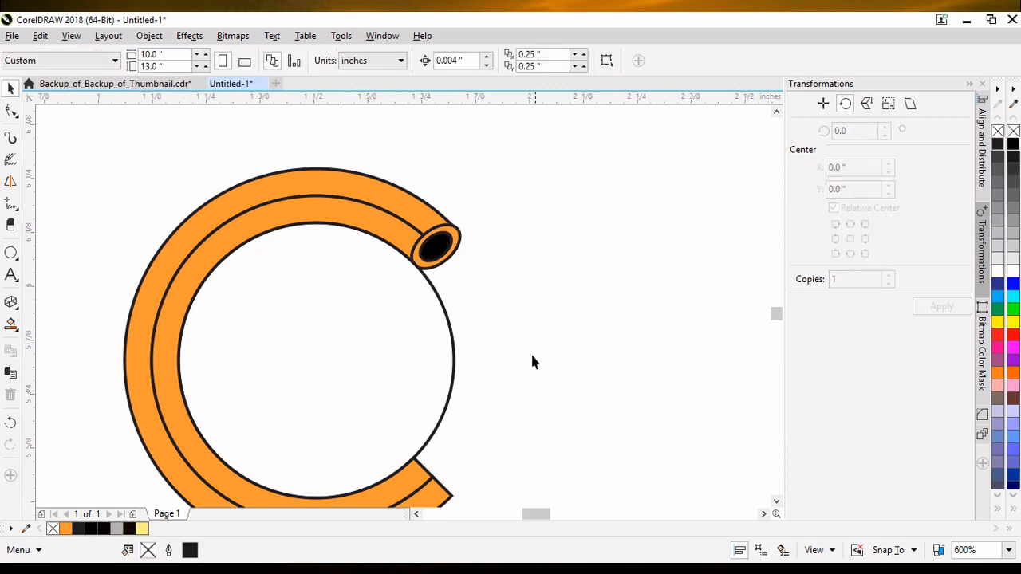
# - Draw a two-segment pointed tip, about 0.213 by 0.207 inches, joining the inner and outer corners of the ring's lower end
pyautogui.click(11, 204)
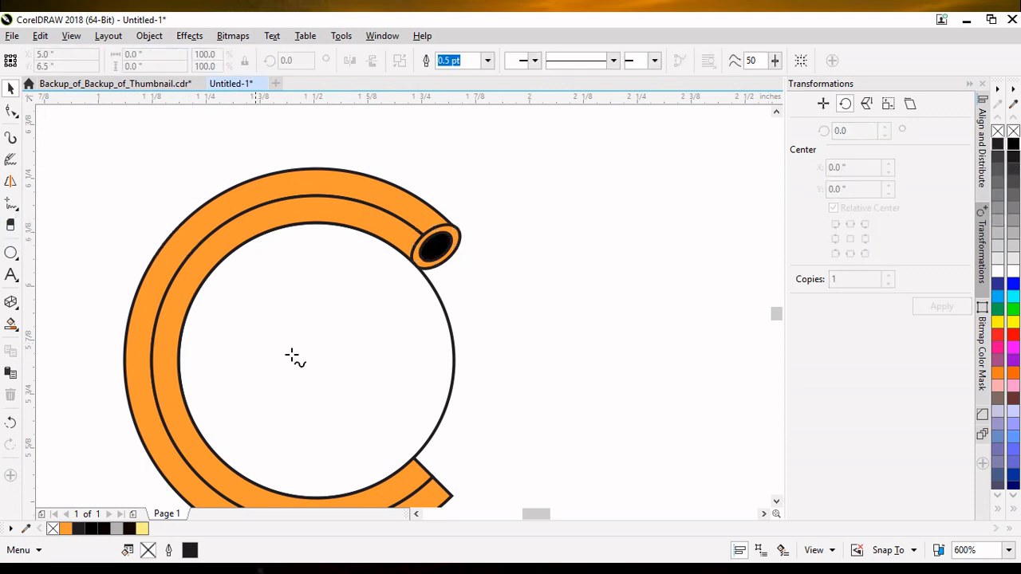
pyautogui.click(415, 459)
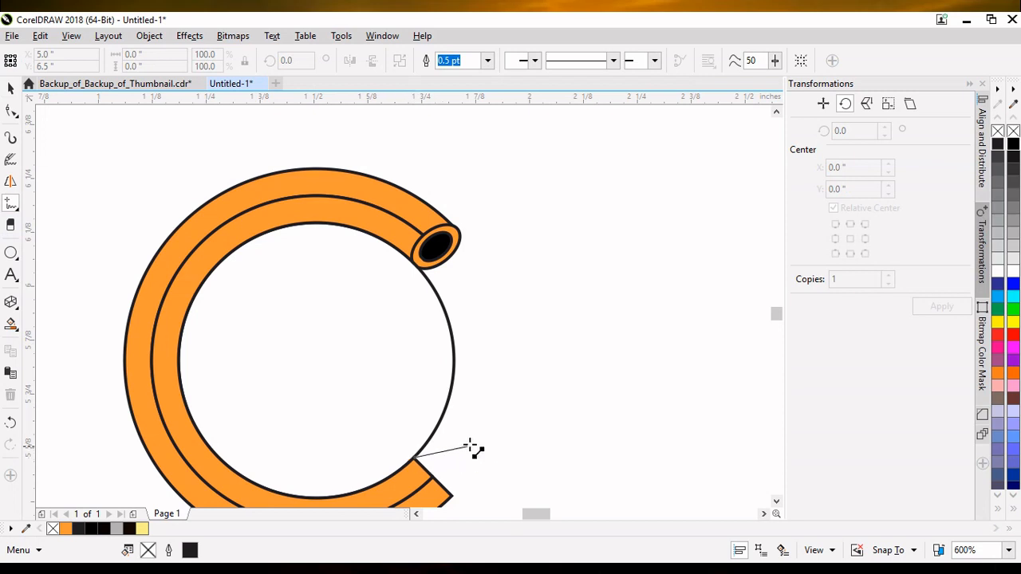
pyautogui.click(506, 407)
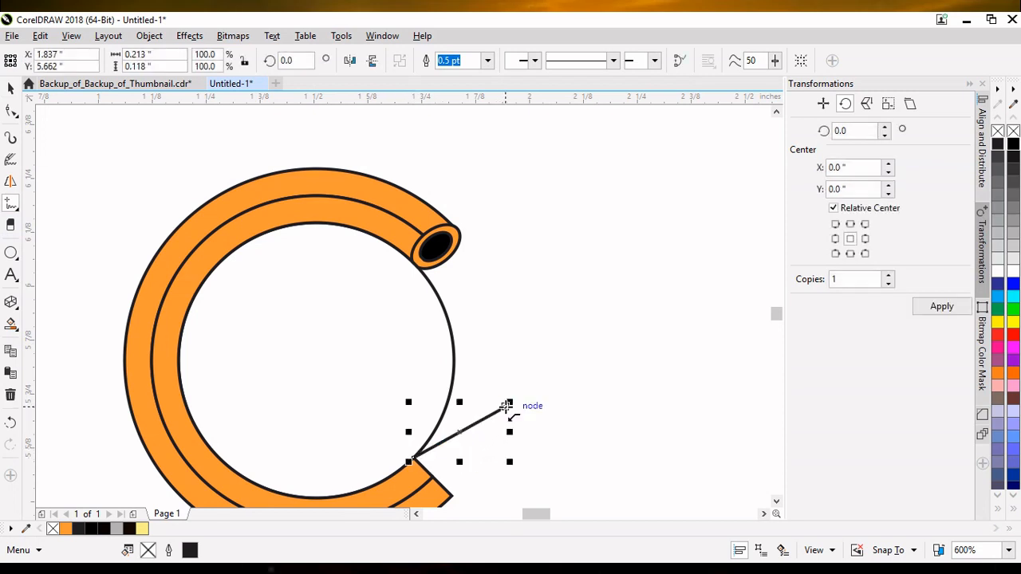
pyautogui.click(506, 407)
pyautogui.click(450, 495)
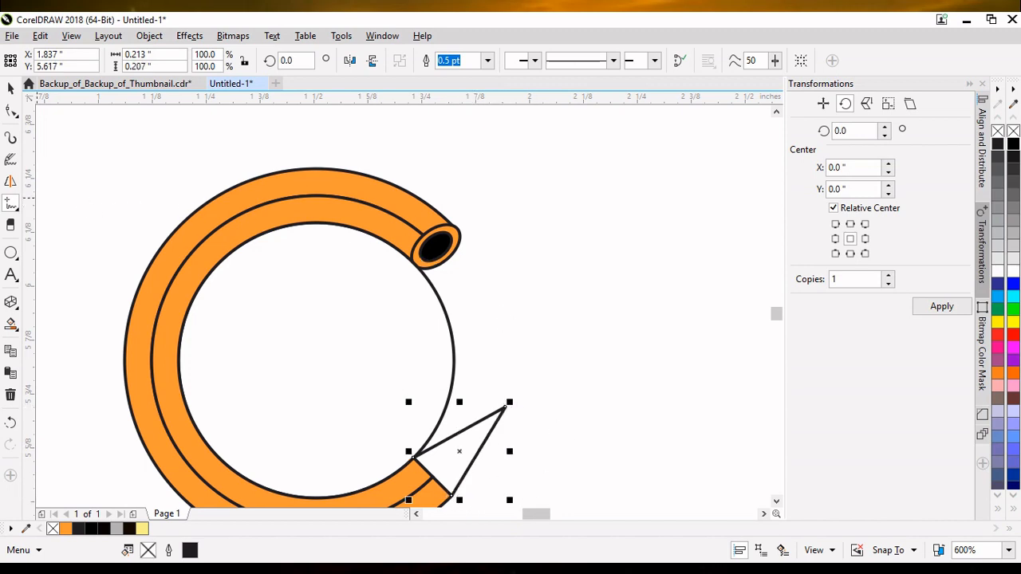
# - Draw a circle about 0.16 inches in diameter and position it over the point of the tip, centred near X 1.921, Y 5.701 inches
pyautogui.click(11, 253)
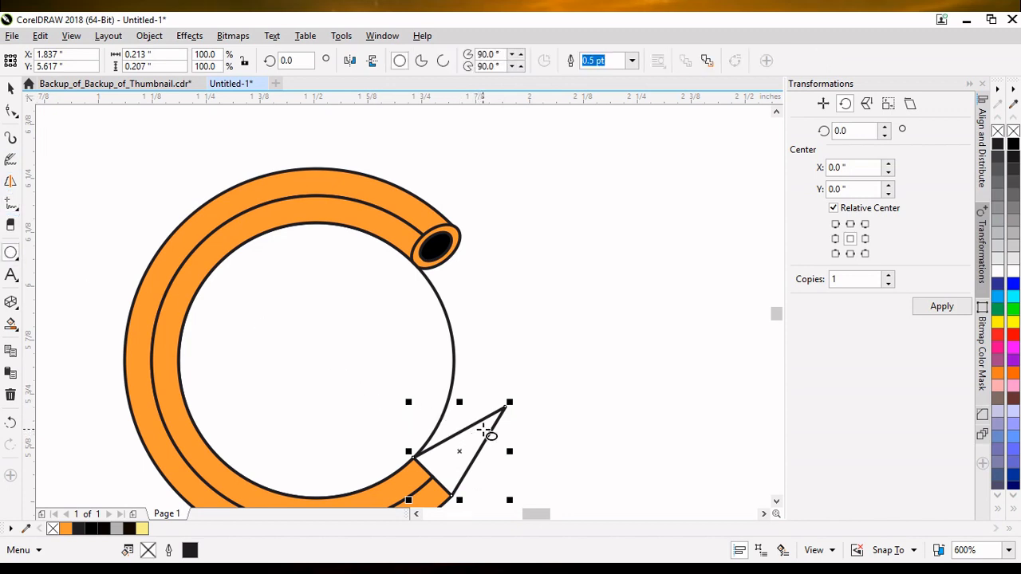
pyautogui.moveTo(483, 426); pyautogui.dragTo(515, 445)
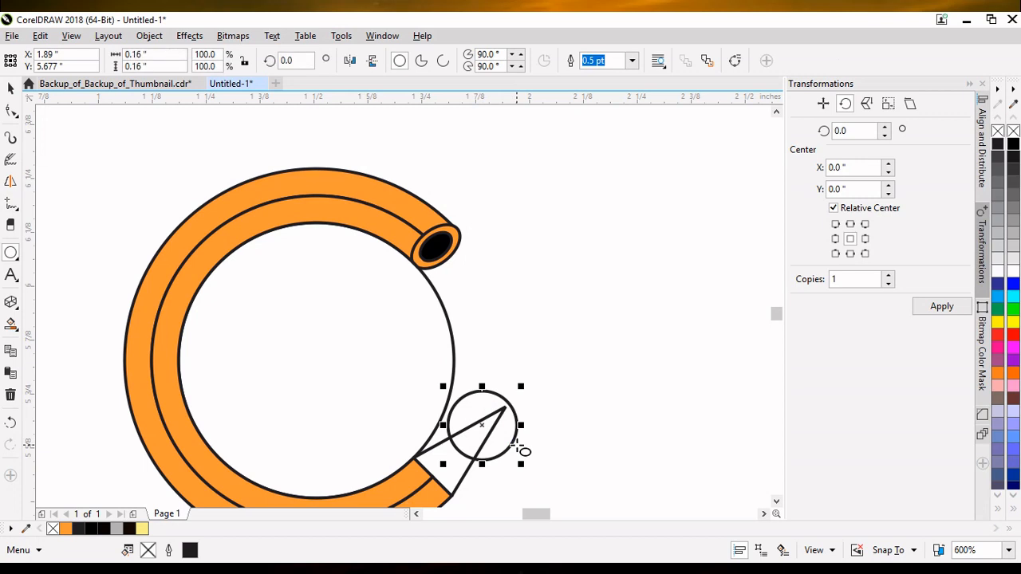
pyautogui.press('Right')
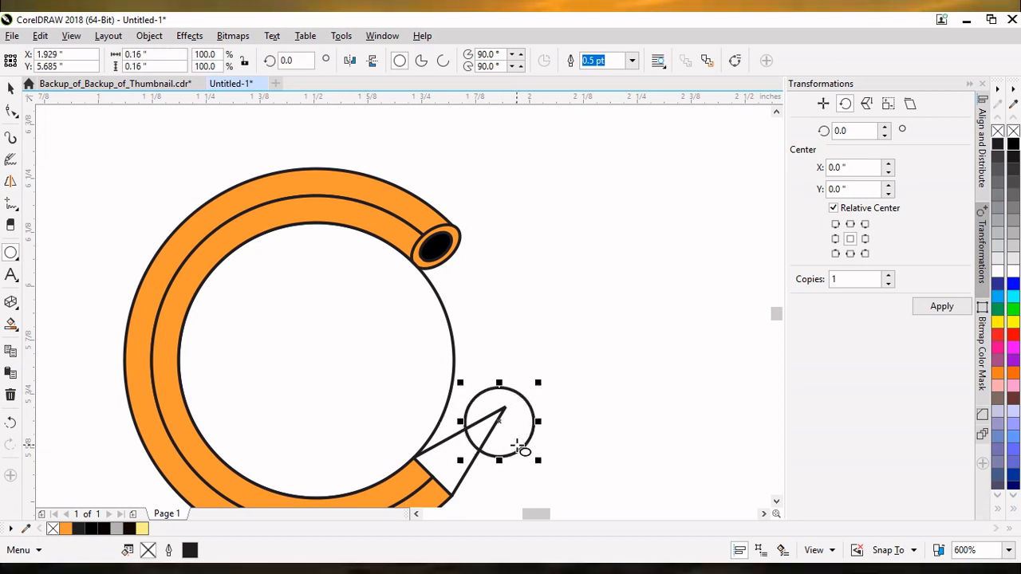
pyautogui.moveTo(518, 448); pyautogui.dragTo(516, 443)
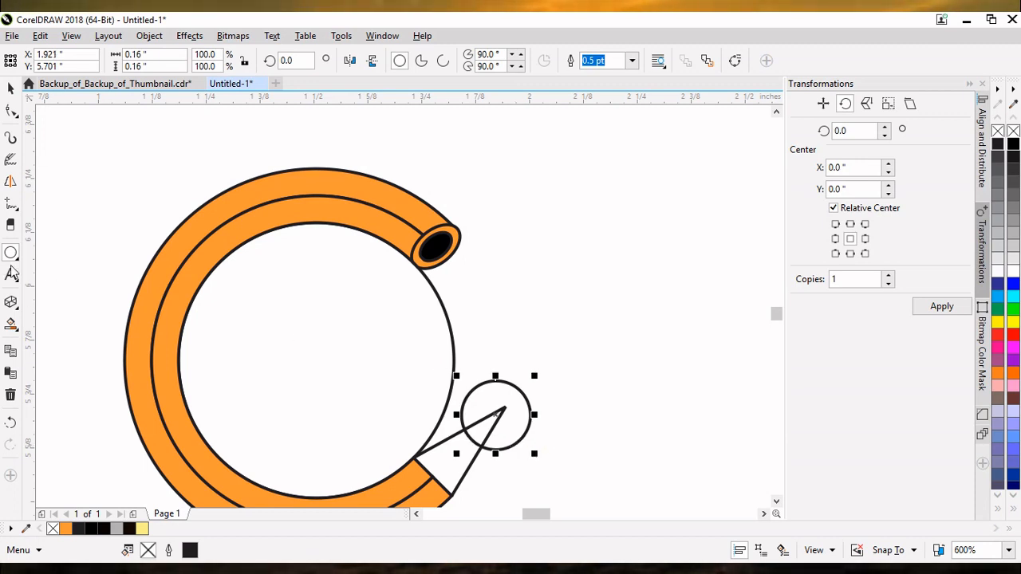
# - Smart-fill the part of the tip inside the small circle with near-black #080401
pyautogui.click(18, 334)
pyautogui.click(46, 359)
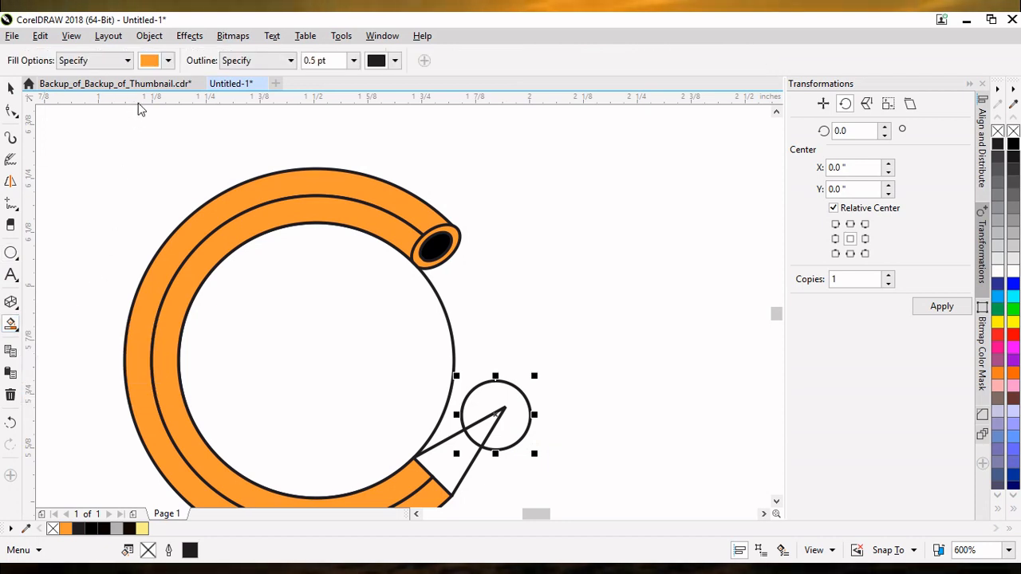
pyautogui.click(168, 61)
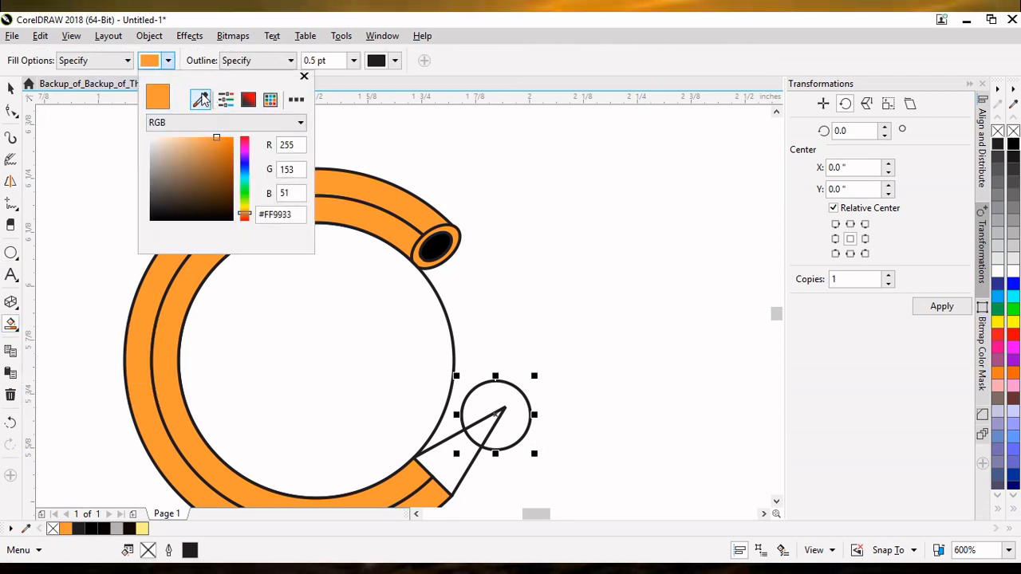
pyautogui.click(200, 99)
pyautogui.click(223, 218)
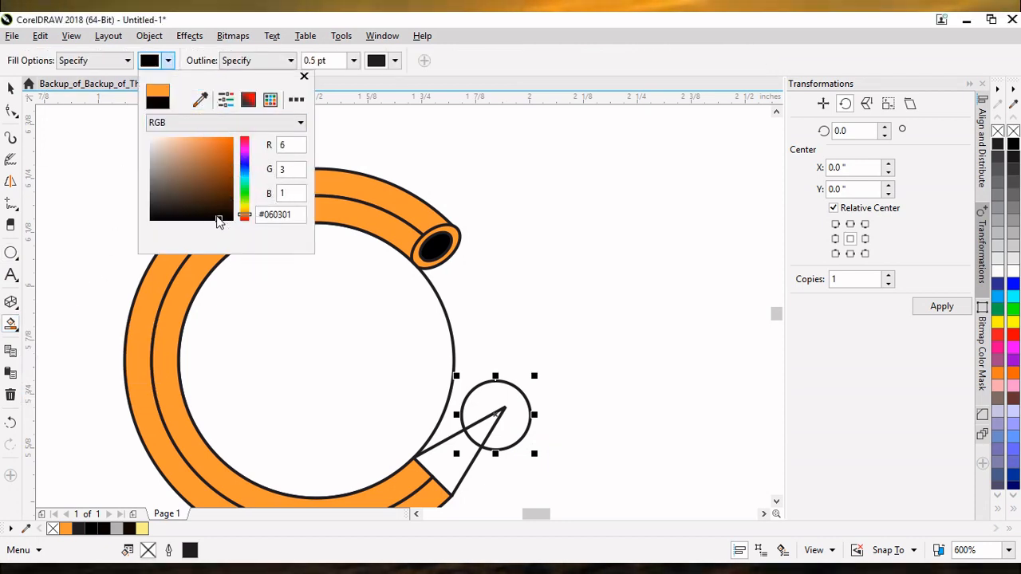
pyautogui.click(220, 217)
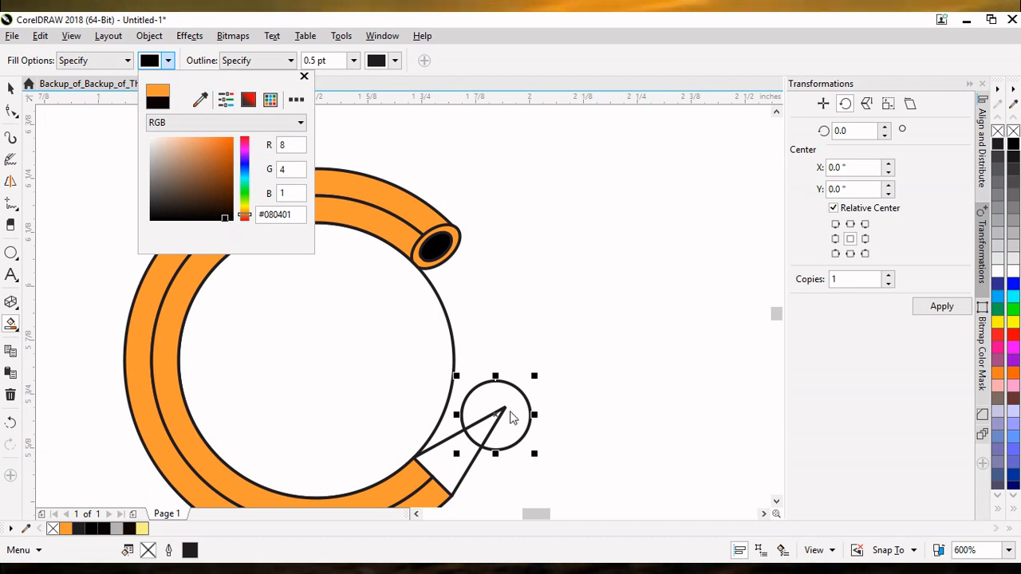
pyautogui.click(480, 434)
pyautogui.click(479, 431)
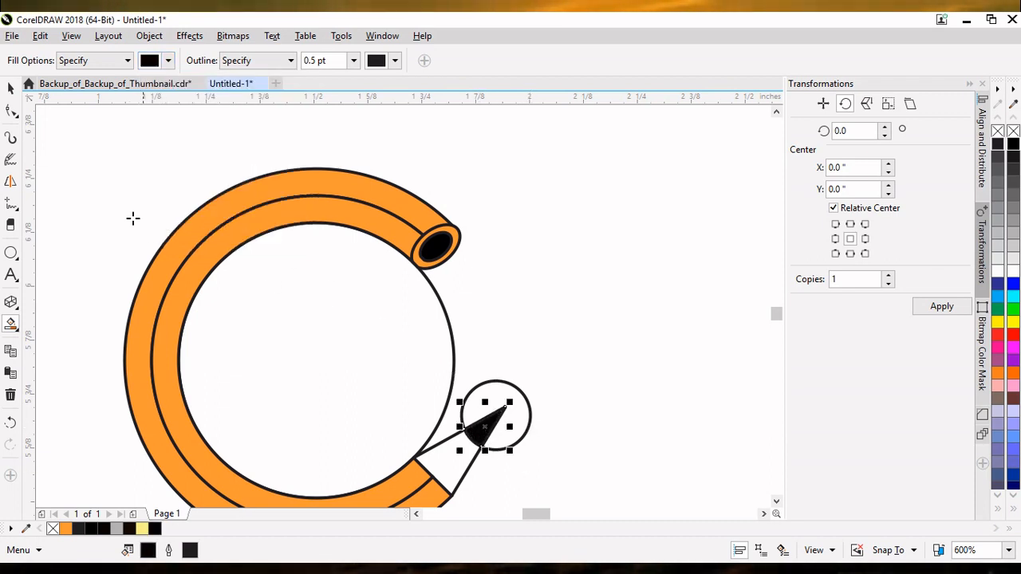
# - Delete the small construction circle around the black pencil point
pyautogui.click(9, 90)
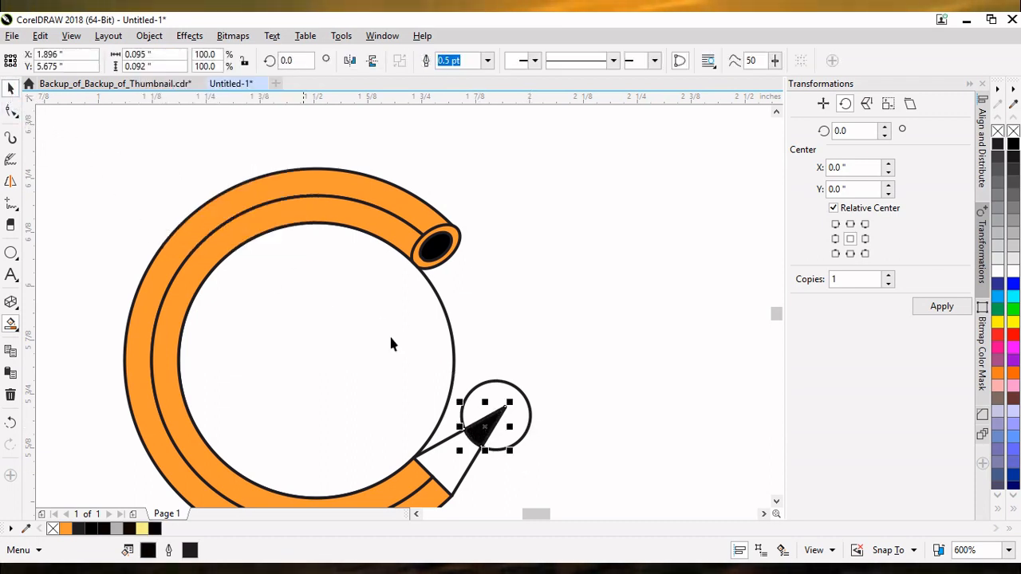
pyautogui.click(522, 438)
pyautogui.press('Delete')
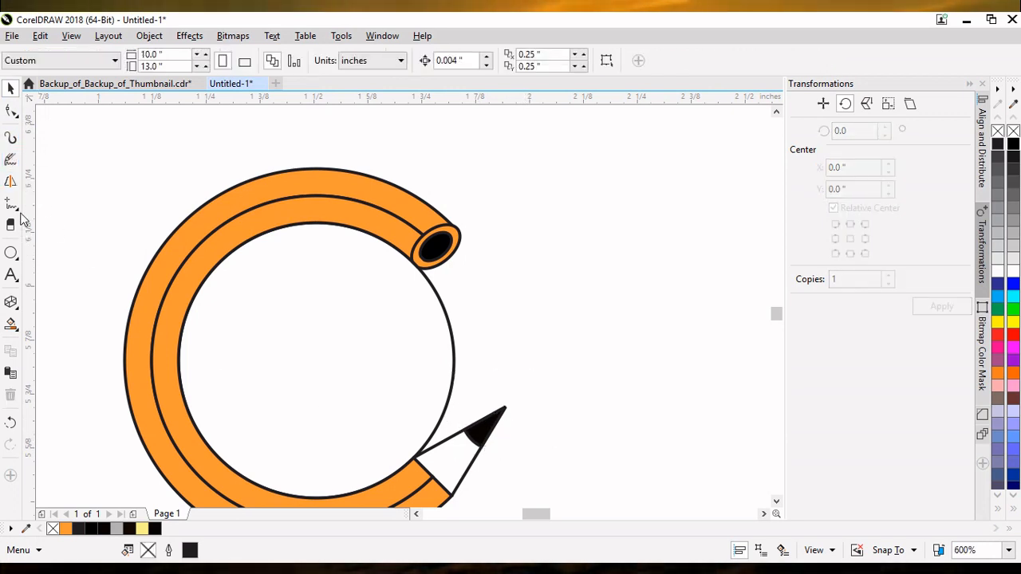
# - Smart-fill the empty part of the tip between the black point and the ring with orange #FF9933
pyautogui.click(16, 336)
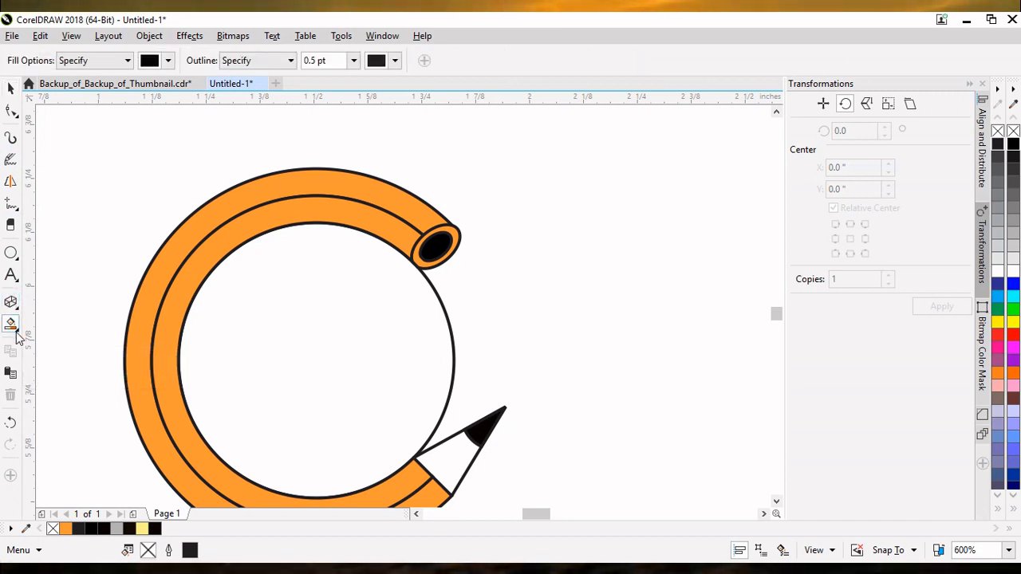
pyautogui.click(20, 337)
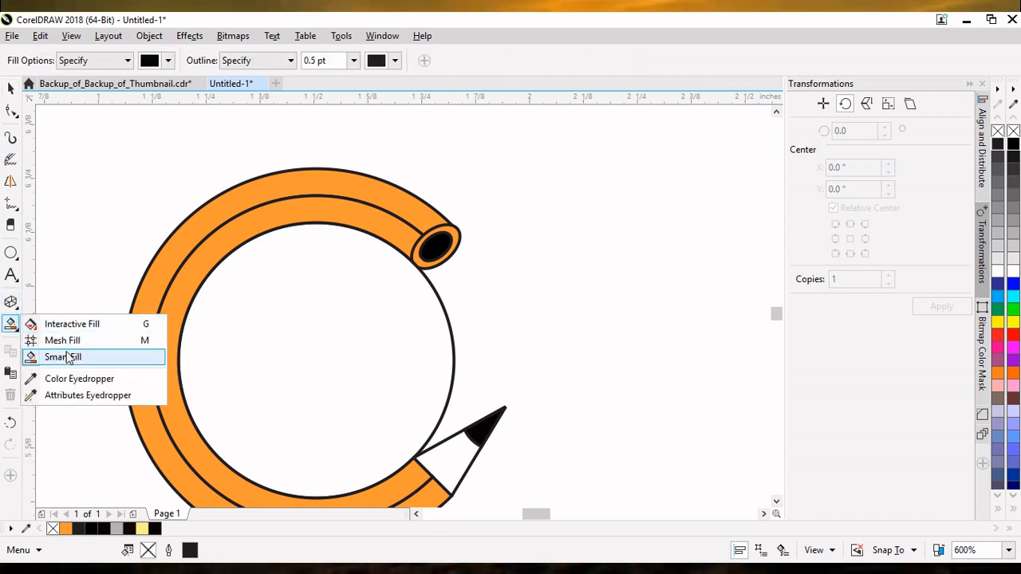
pyautogui.click(70, 357)
pyautogui.click(168, 64)
pyautogui.click(200, 99)
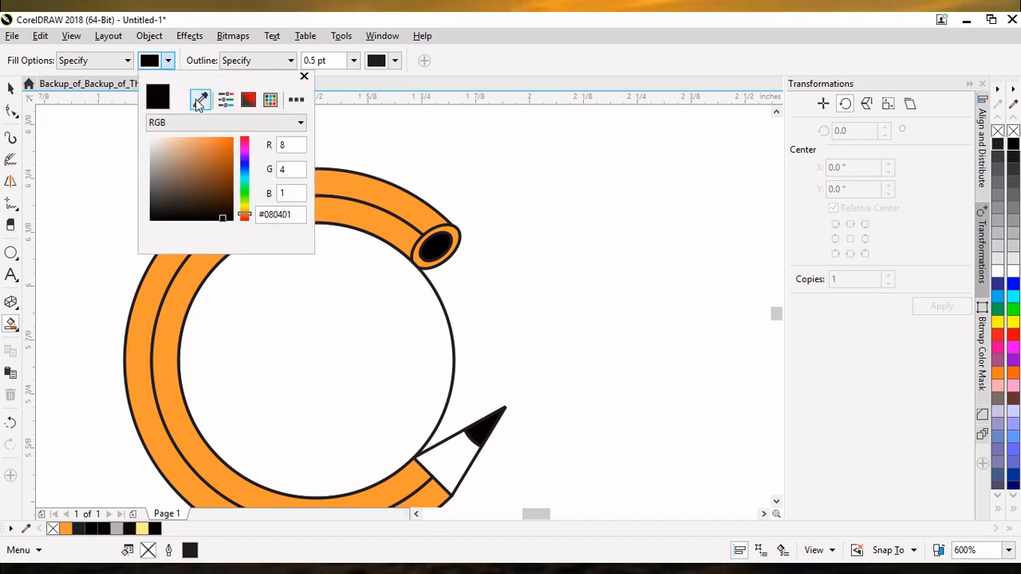
pyautogui.click(66, 529)
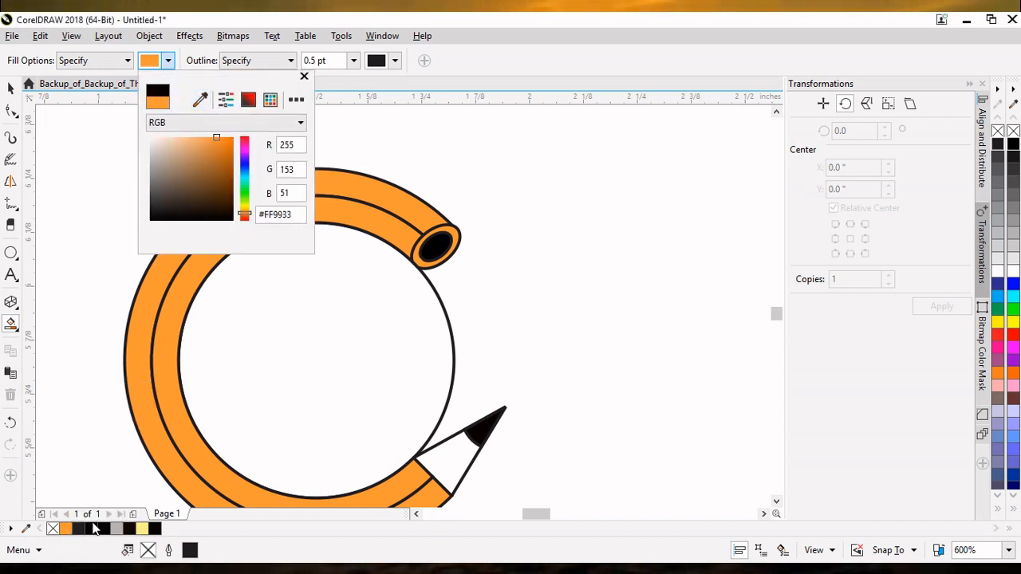
pyautogui.click(450, 466)
pyautogui.click(450, 460)
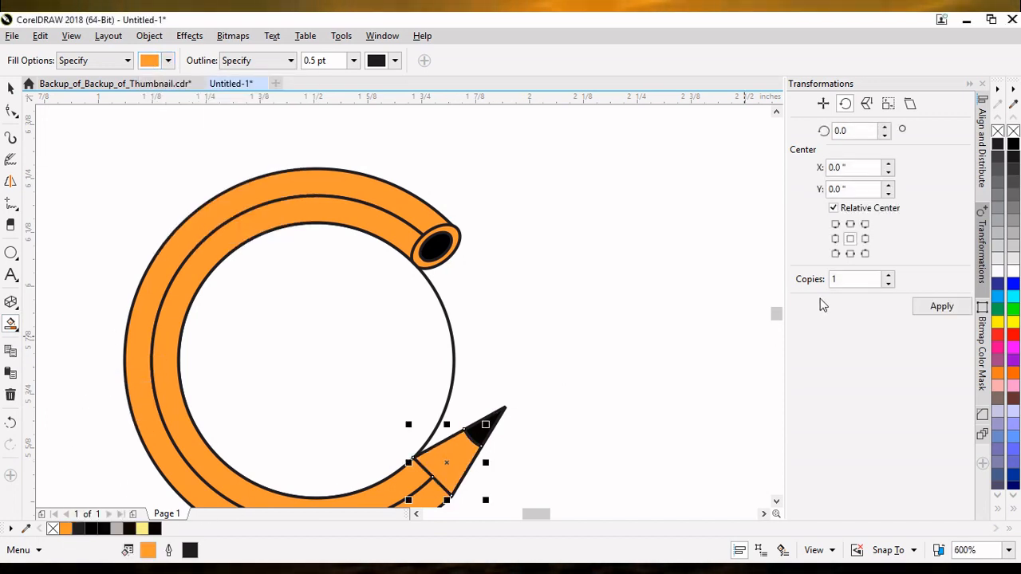
# - Try an elliptical white-to-orange fountain fill on the orange part of the pencil tip
pyautogui.scroll(-3, 780, 314)
pyautogui.scroll(4, 780, 314)
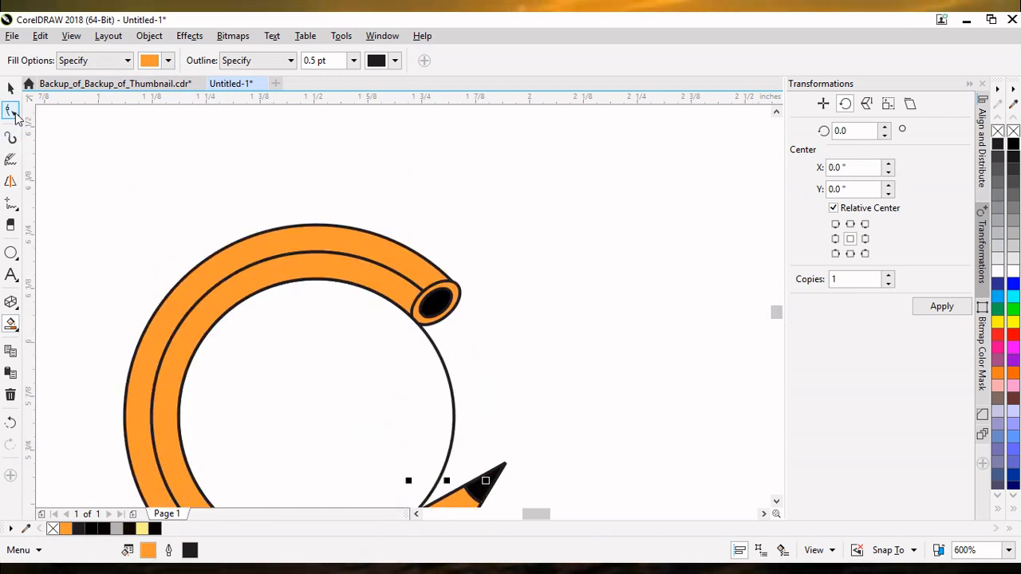
pyautogui.scroll(-2, 263, 304)
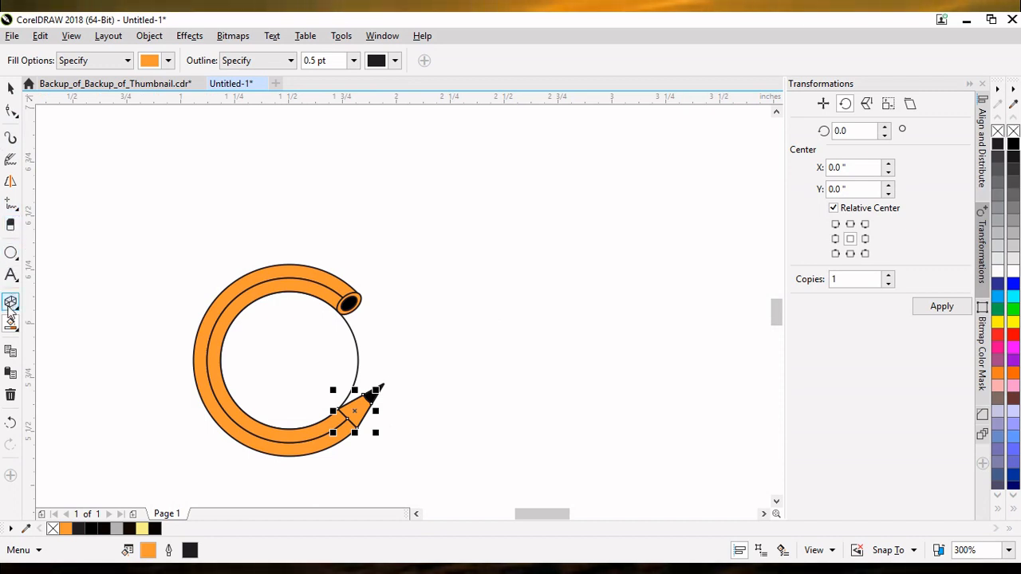
pyautogui.click(18, 330)
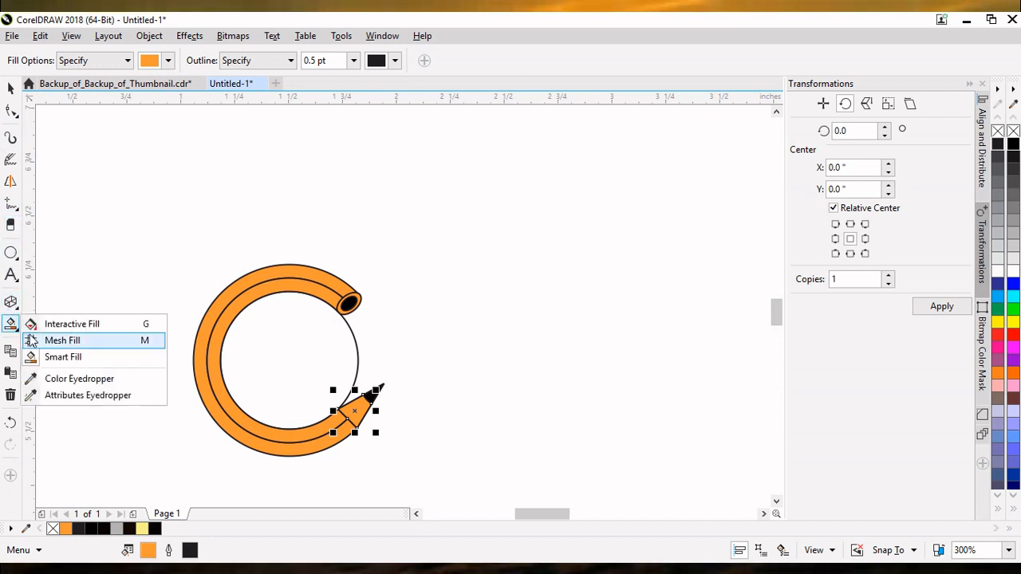
pyautogui.click(74, 325)
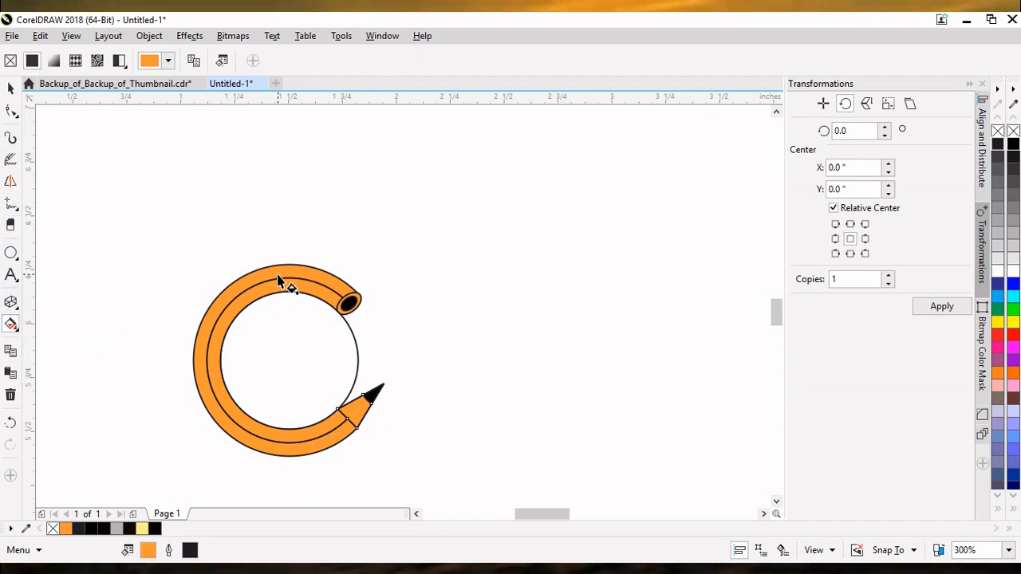
pyautogui.moveTo(278, 276); pyautogui.dragTo(283, 426)
pyautogui.click(289, 428)
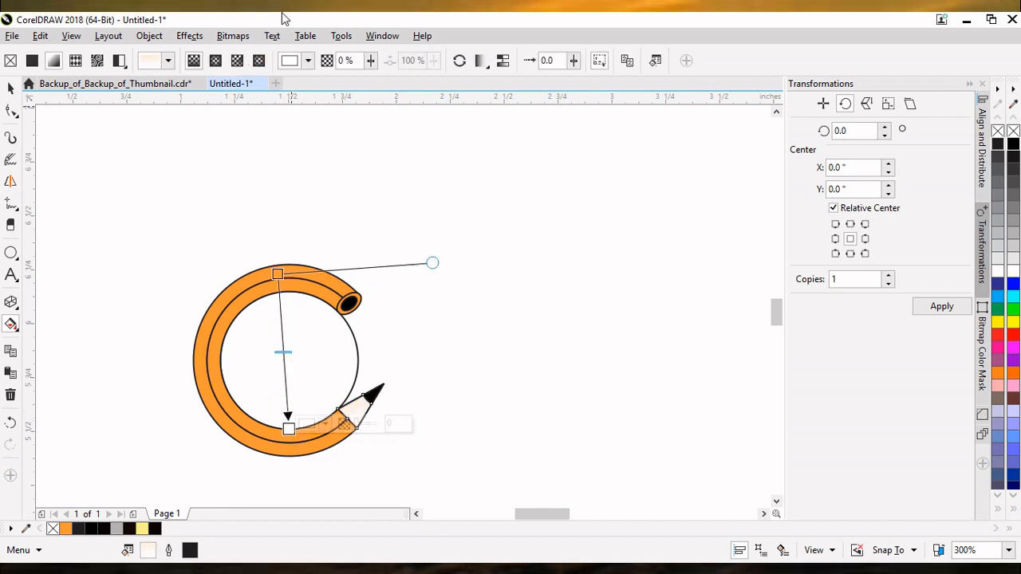
pyautogui.moveTo(288, 427); pyautogui.dragTo(276, 275)
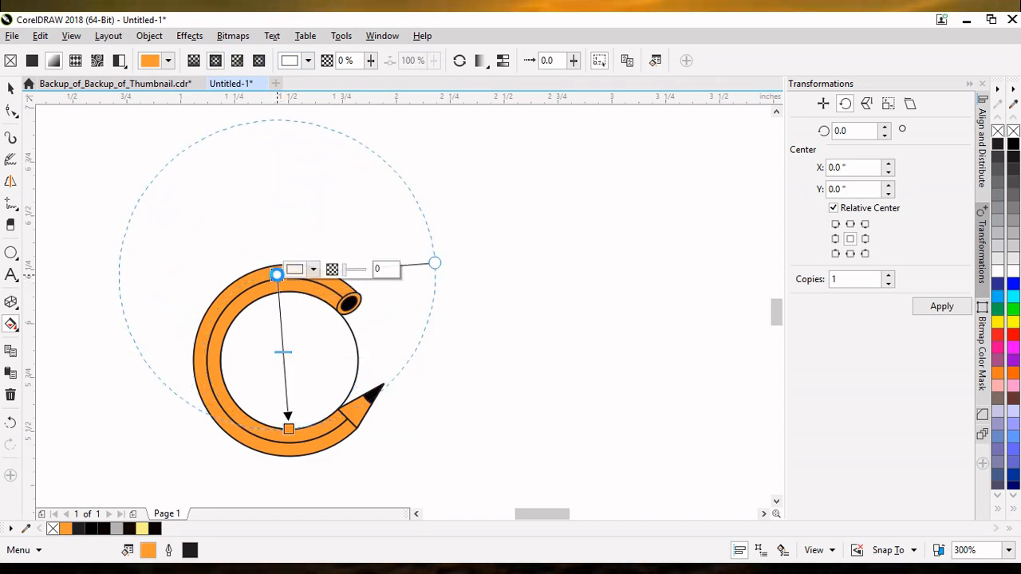
pyautogui.click(331, 420)
pyautogui.hotkey('ctrl', 'z')
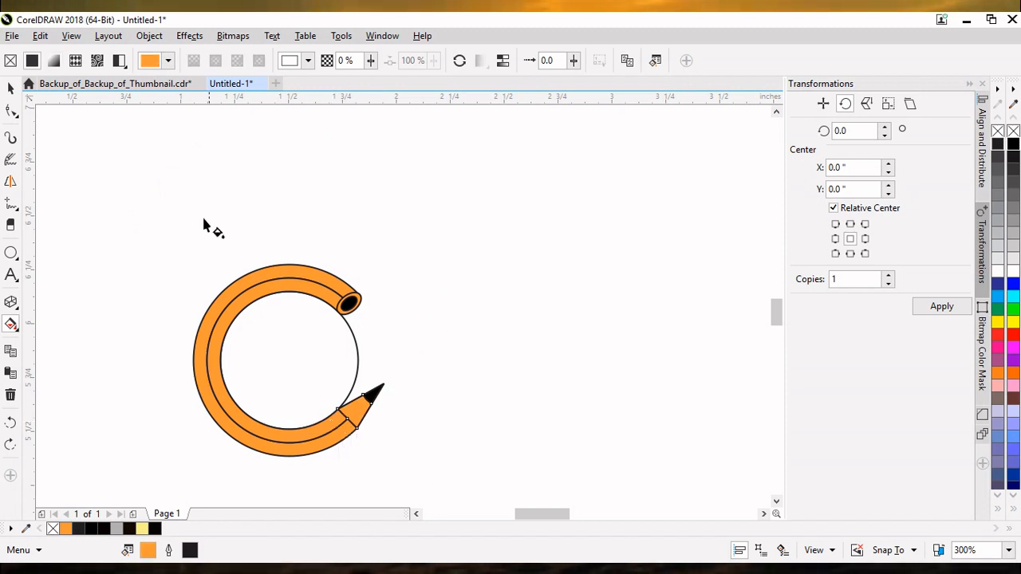
# - Apply an elliptical fountain fill to the outer ring band, running from white at its upper edge to orange at the inner circle's lowest point
pyautogui.click(8, 89)
pyautogui.click(249, 275)
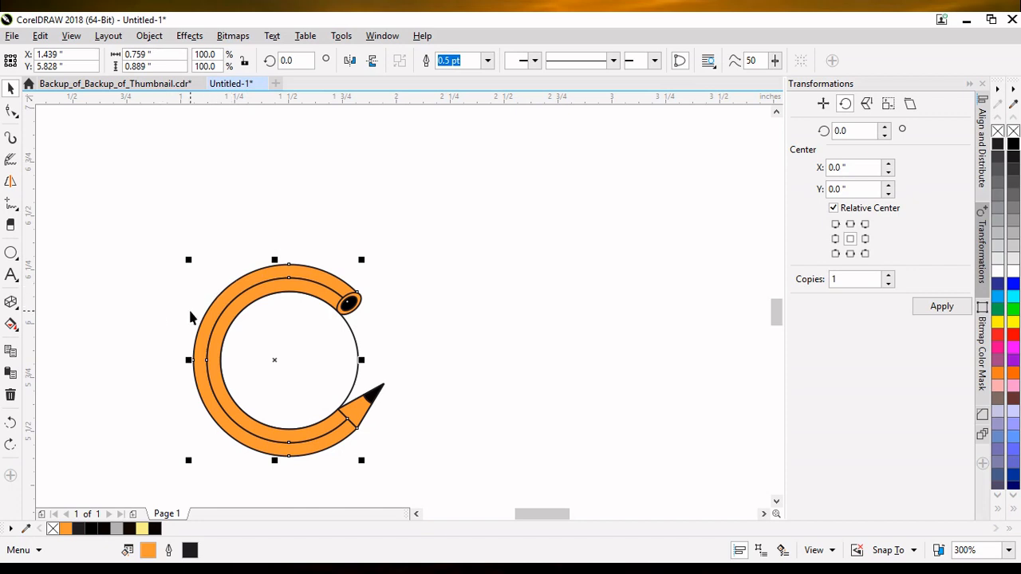
pyautogui.press('g')
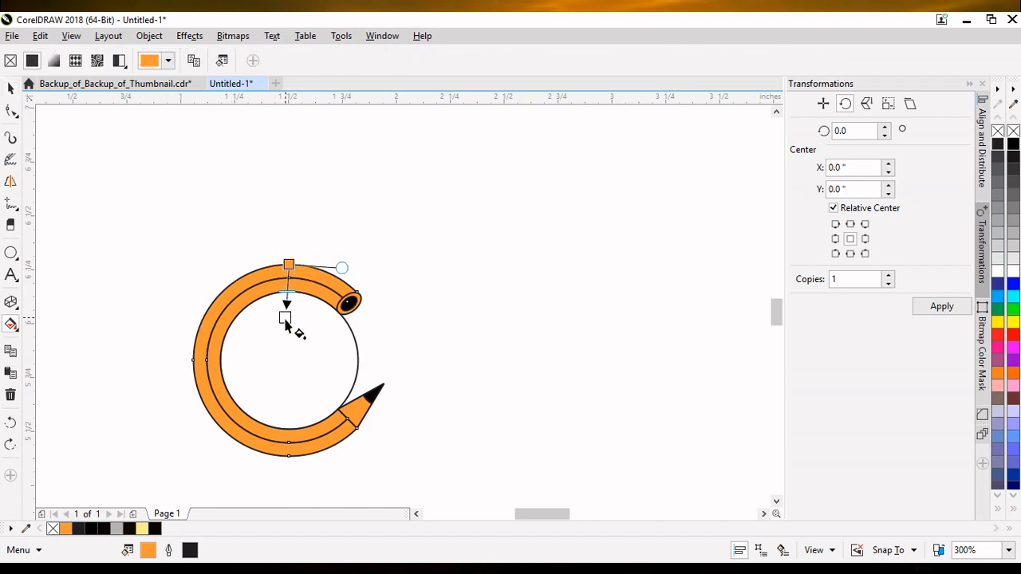
pyautogui.moveTo(285, 319); pyautogui.dragTo(289, 429)
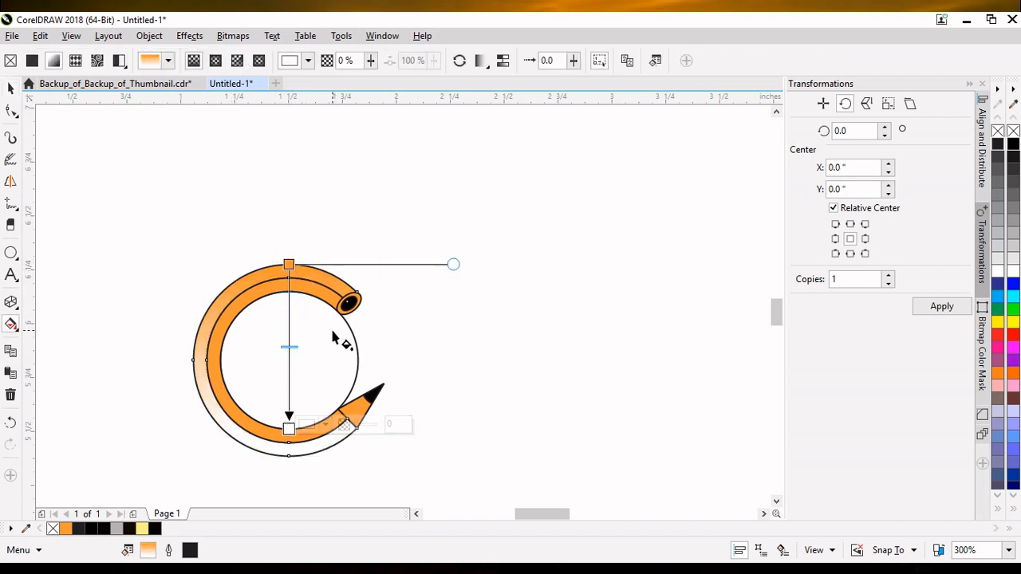
pyautogui.click(215, 60)
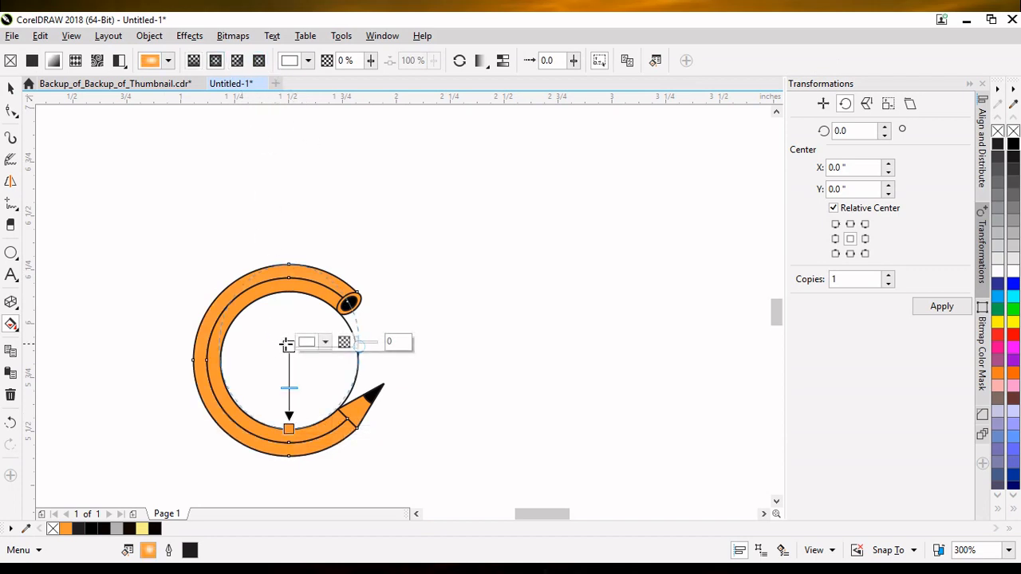
pyautogui.moveTo(287, 341); pyautogui.dragTo(279, 271)
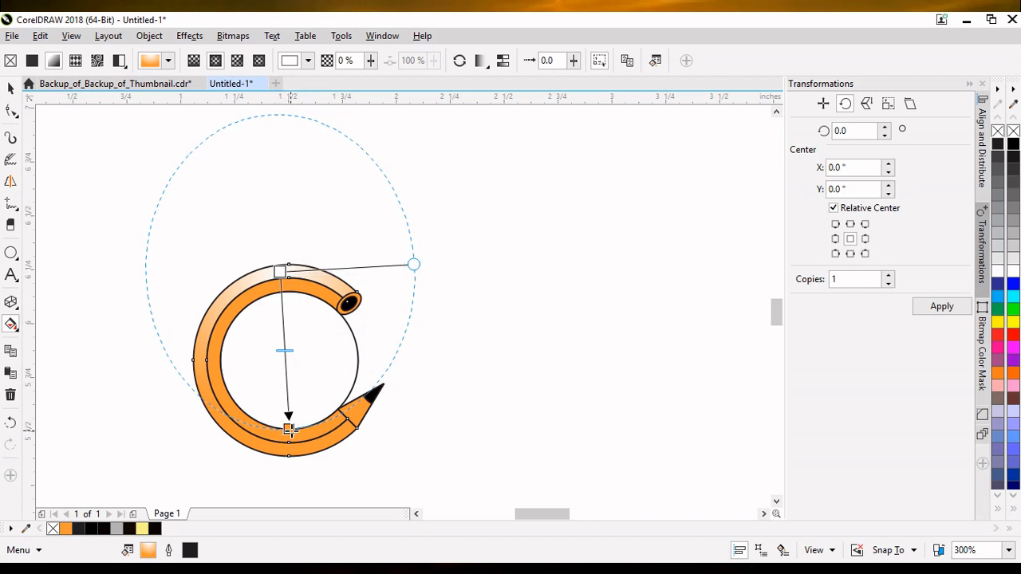
pyautogui.moveTo(289, 431)
pyautogui.mouseDown()
pyautogui.moveTo(289, 441)
pyautogui.moveTo(289, 429)
pyautogui.mouseUp()
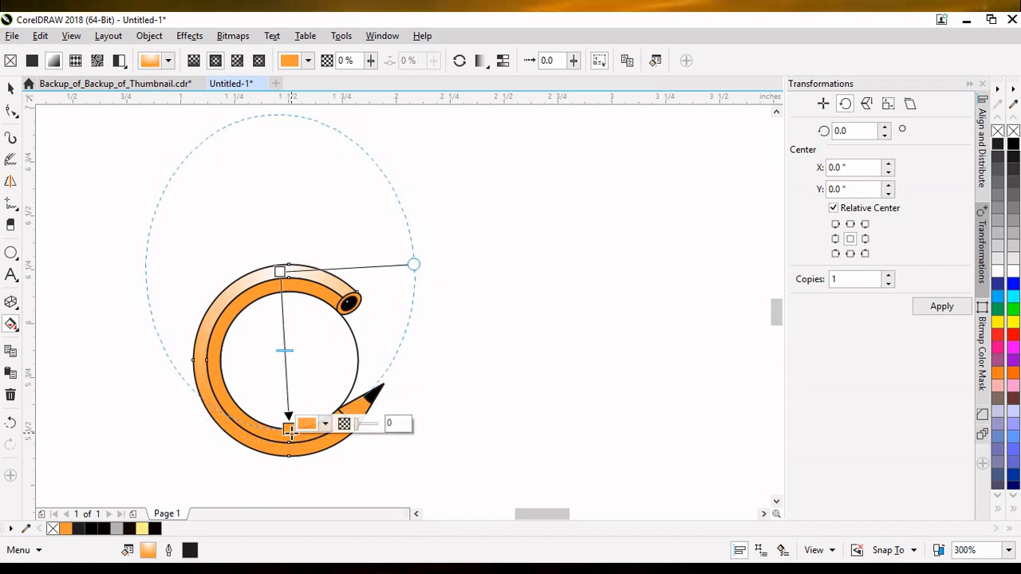
# - Change the orange end colour of the outer band's elliptical fountain fill to grey-brown #6B5D4E
pyautogui.click(327, 425)
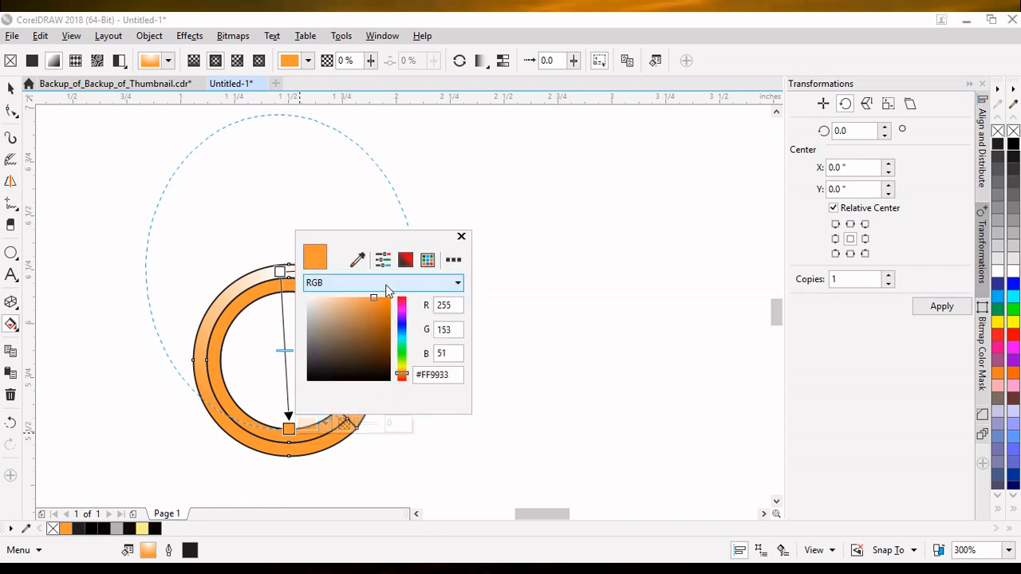
pyautogui.click(358, 260)
pyautogui.click(329, 345)
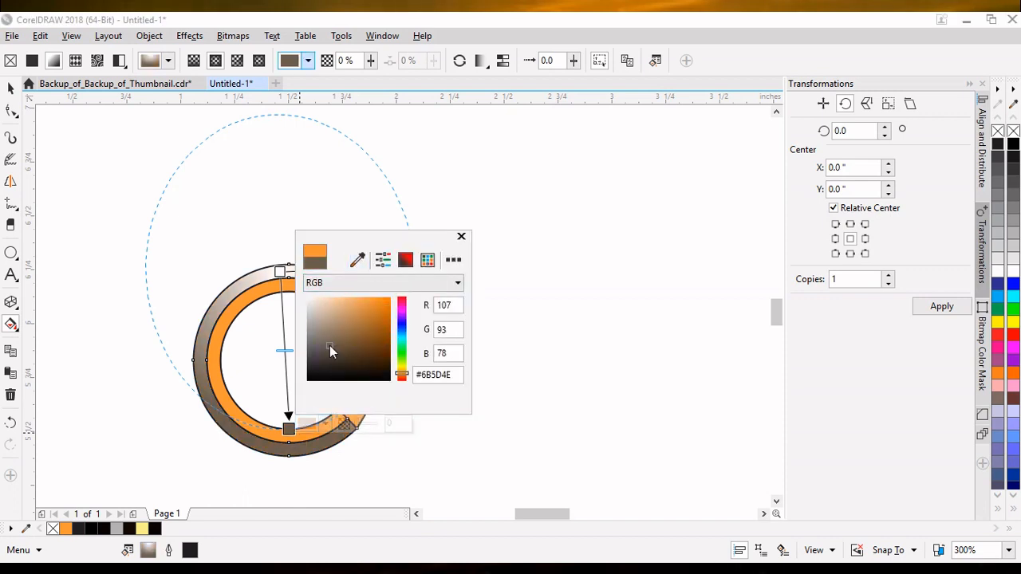
pyautogui.click(444, 427)
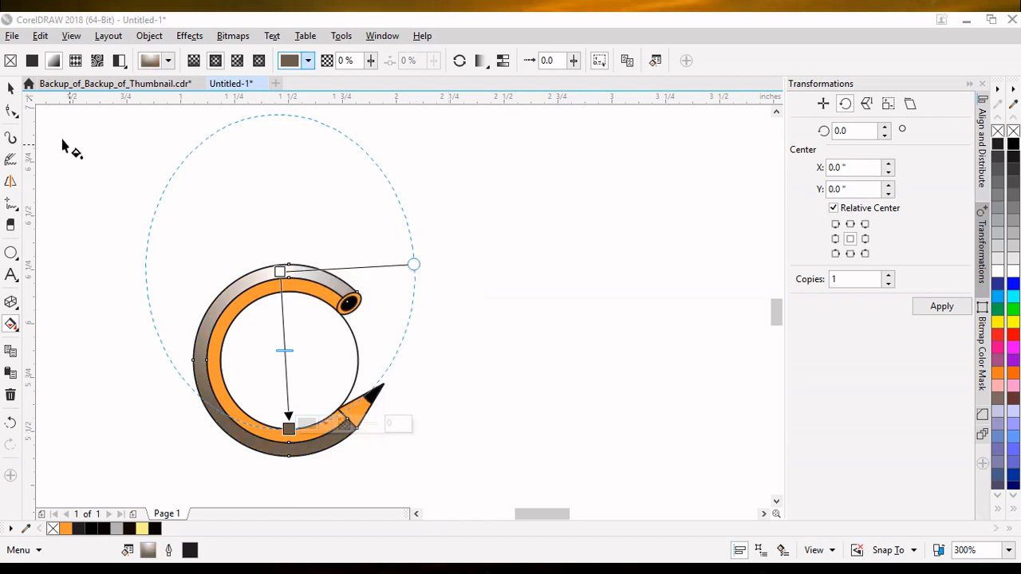
# - Apply an elliptical fountain fill to the inner ring band, running from white at its lowest outer edge to orange at the inner circle's highest point
pyautogui.click(10, 88)
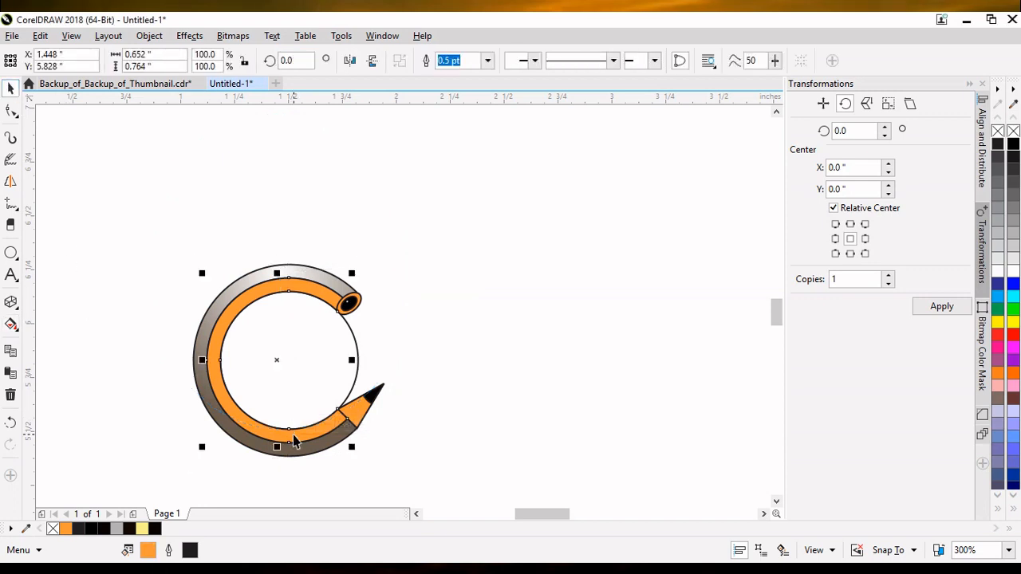
pyautogui.press('g')
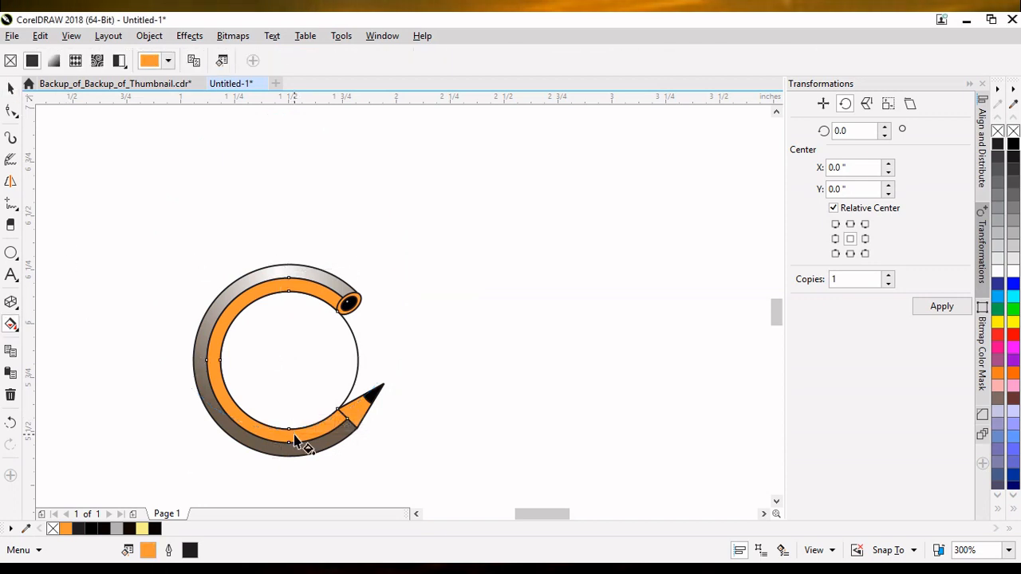
pyautogui.moveTo(290, 431); pyautogui.dragTo(289, 292)
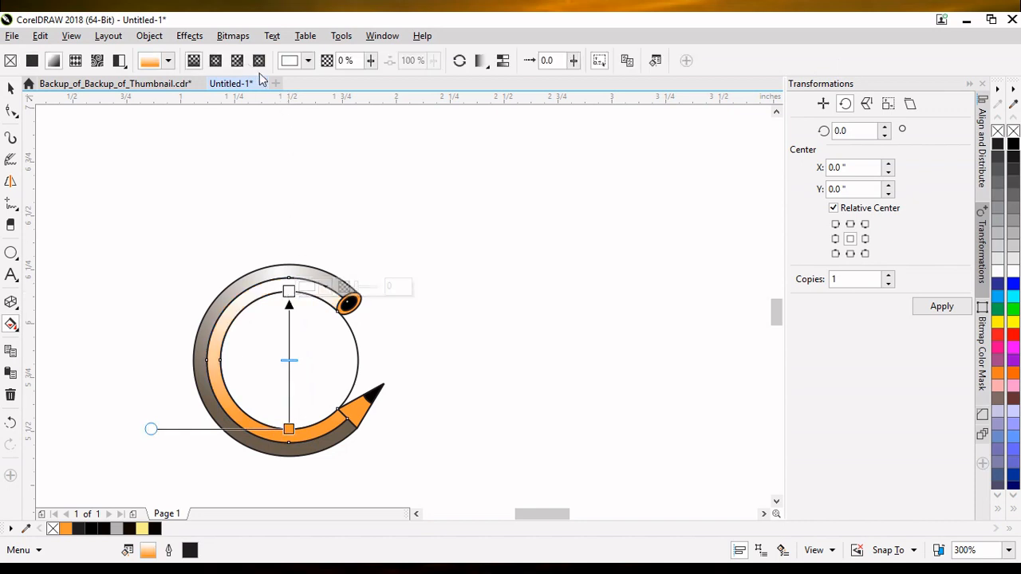
pyautogui.click(215, 61)
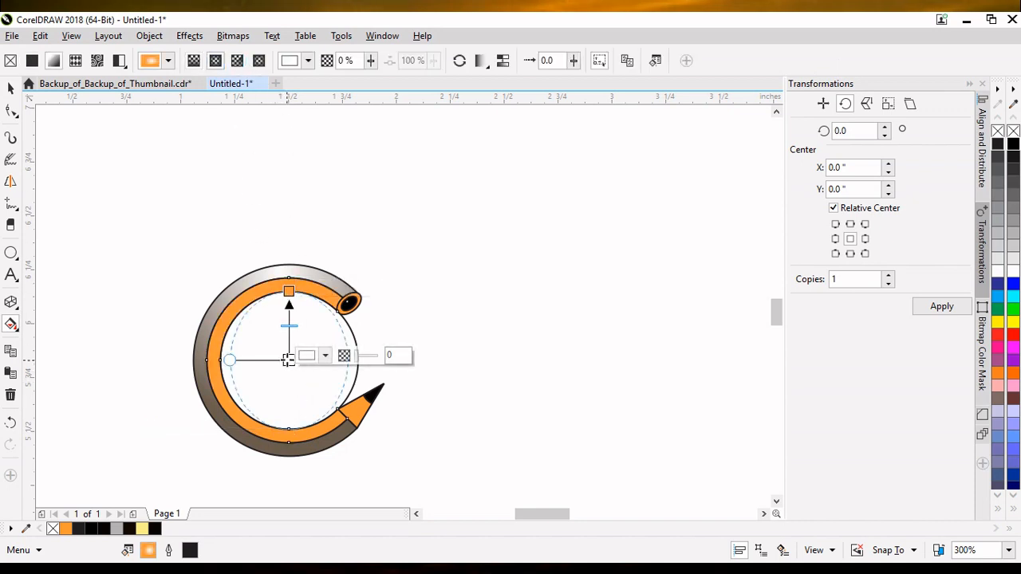
pyautogui.moveTo(288, 360); pyautogui.dragTo(289, 442)
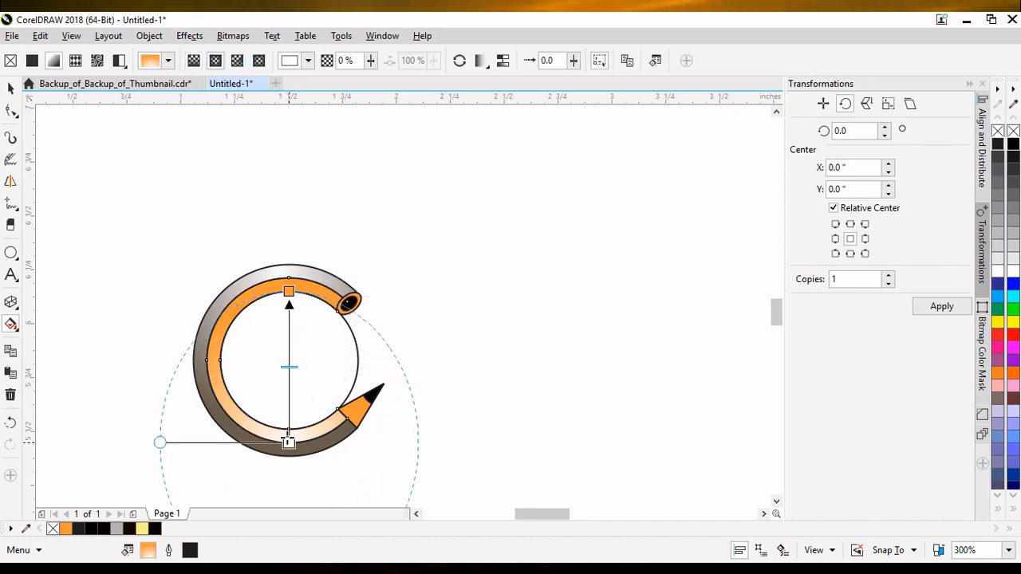
# - Change the orange end colour of the inner band's fountain fill to a dark grey-brown like the outer band's
pyautogui.click(289, 292)
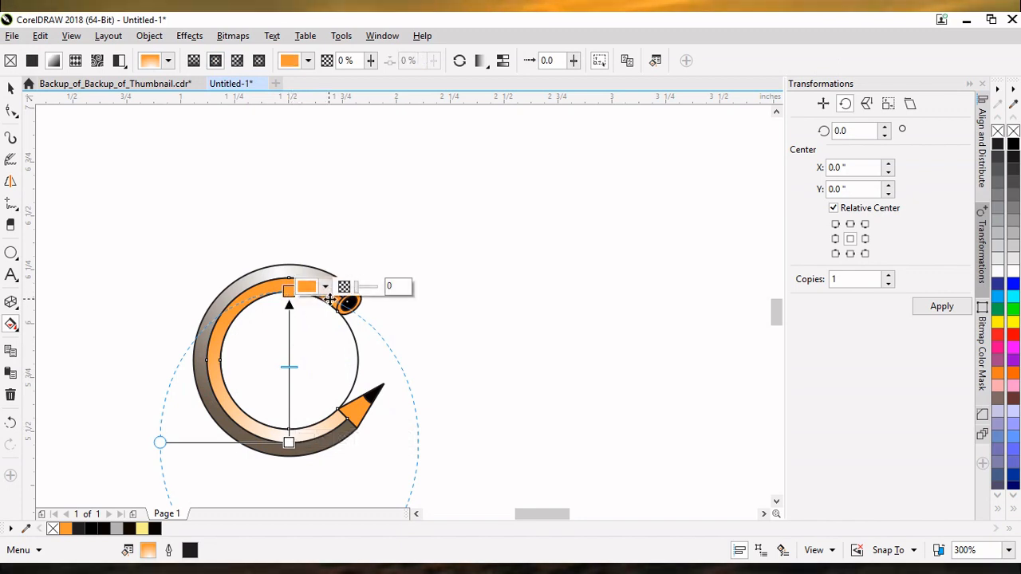
pyautogui.click(325, 286)
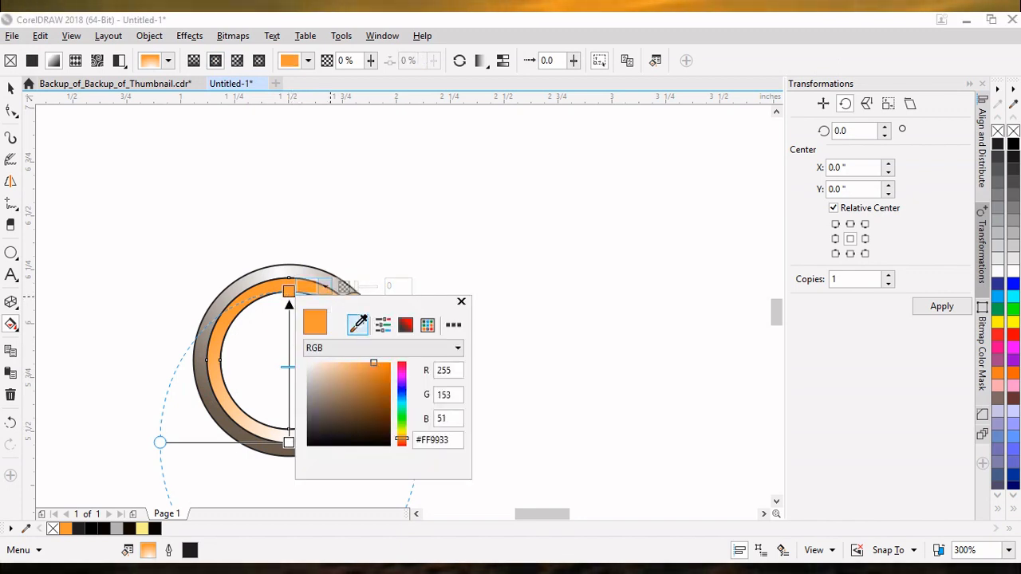
pyautogui.click(357, 323)
pyautogui.click(331, 418)
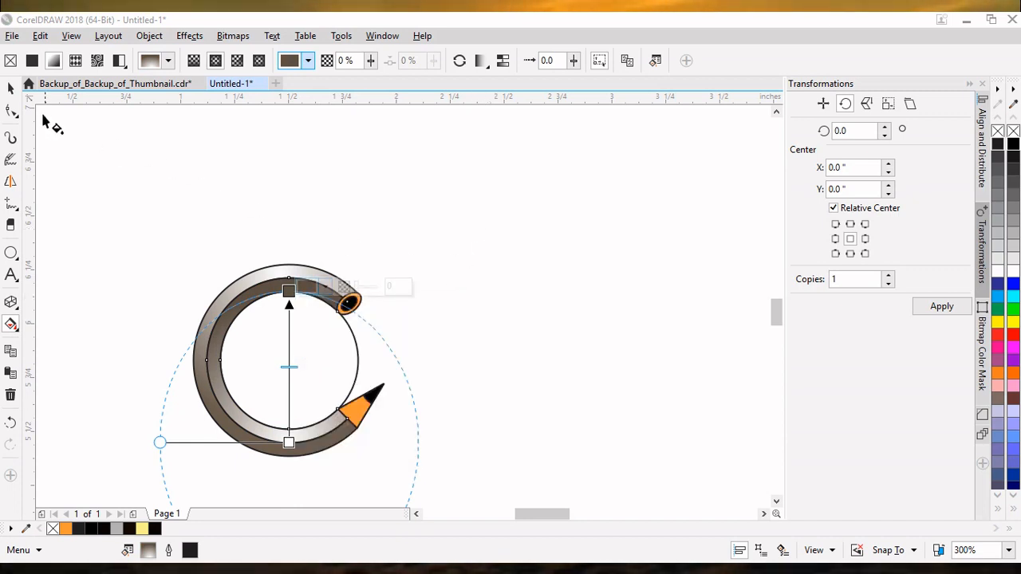
# - Select all parts of the pencil logo and remove their outlines
pyautogui.press('space')
pyautogui.moveTo(155, 216); pyautogui.dragTo(207, 320)
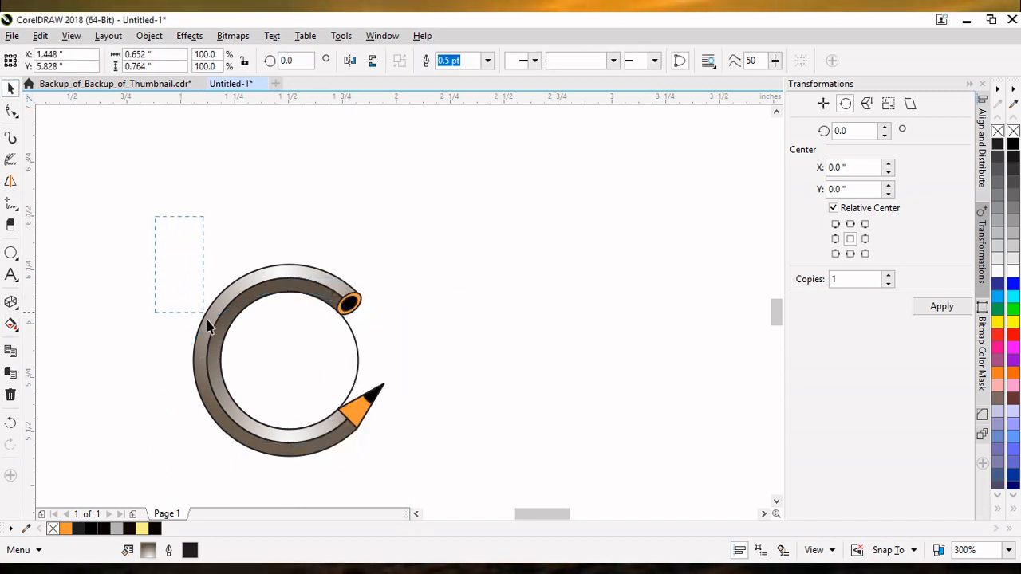
pyautogui.moveTo(422, 492); pyautogui.dragTo(449, 488)
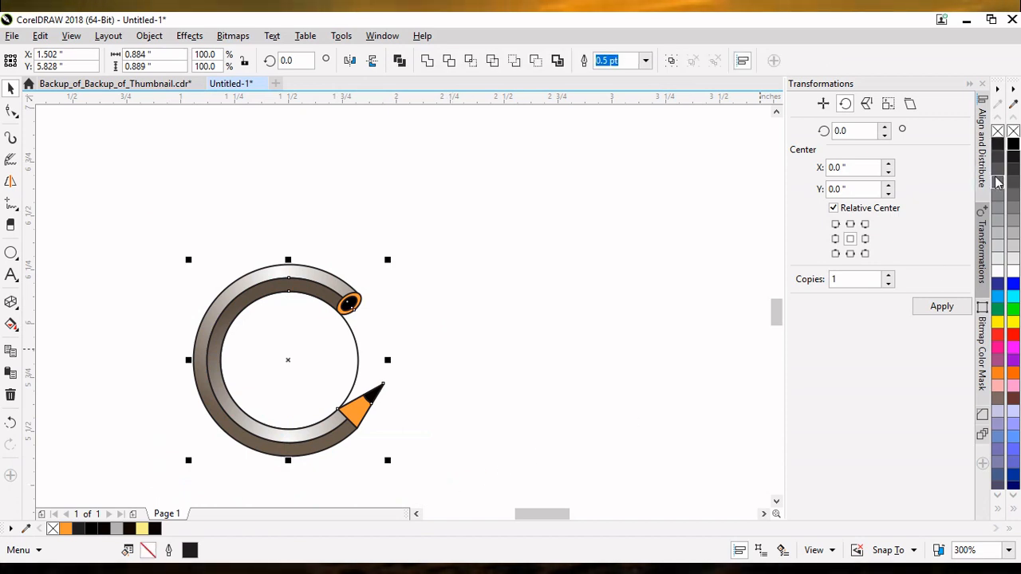
pyautogui.rightClick(1014, 133)
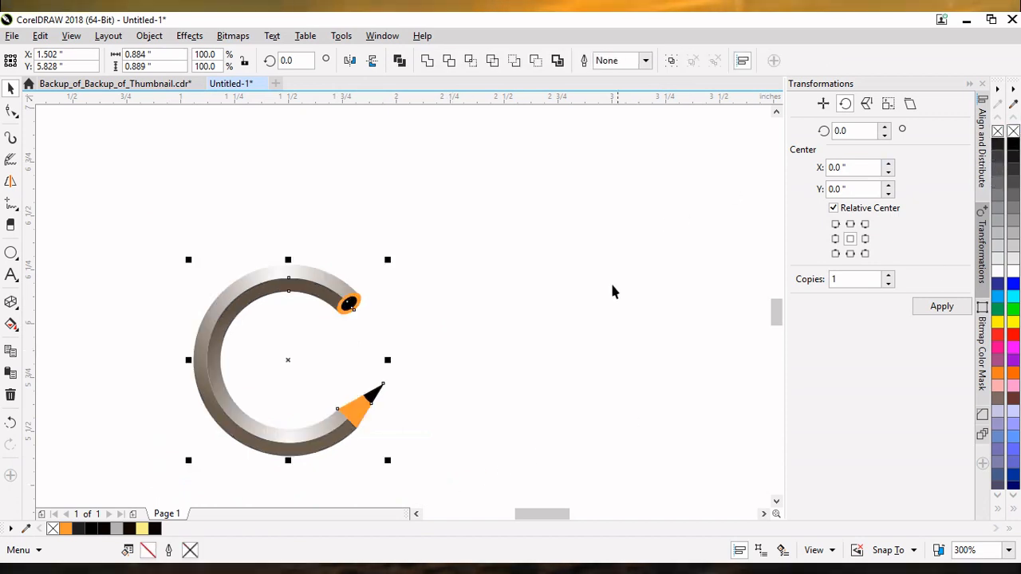
pyautogui.click(580, 339)
# - Select all the pieces of the pencil logo and group them into one object
pyautogui.scroll(1, 470, 379)
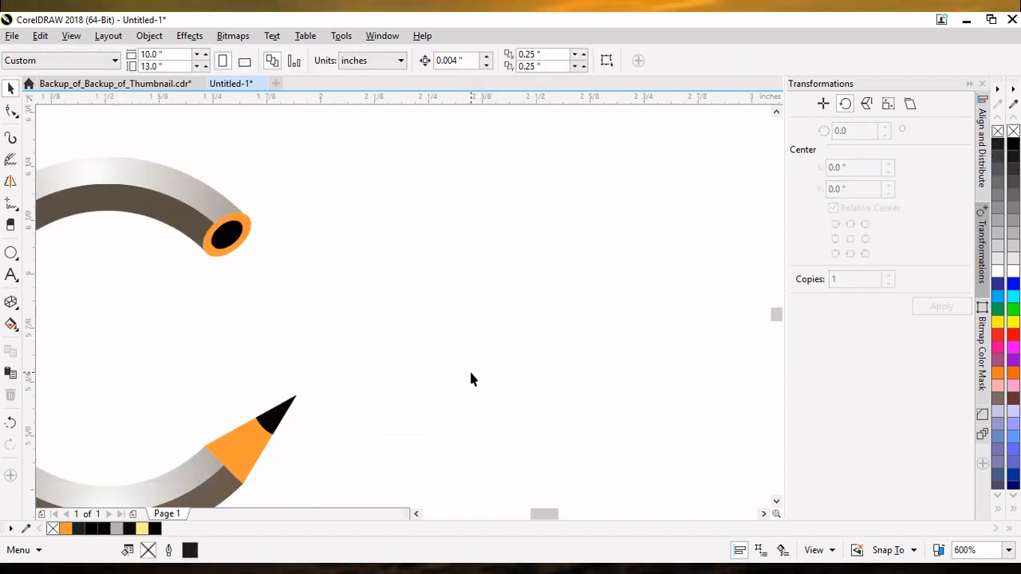
pyautogui.scroll(-1, 470, 379)
pyautogui.moveTo(526, 514)
pyautogui.mouseDown()
pyautogui.moveTo(511, 504)
pyautogui.moveTo(561, 484)
pyautogui.mouseUp()
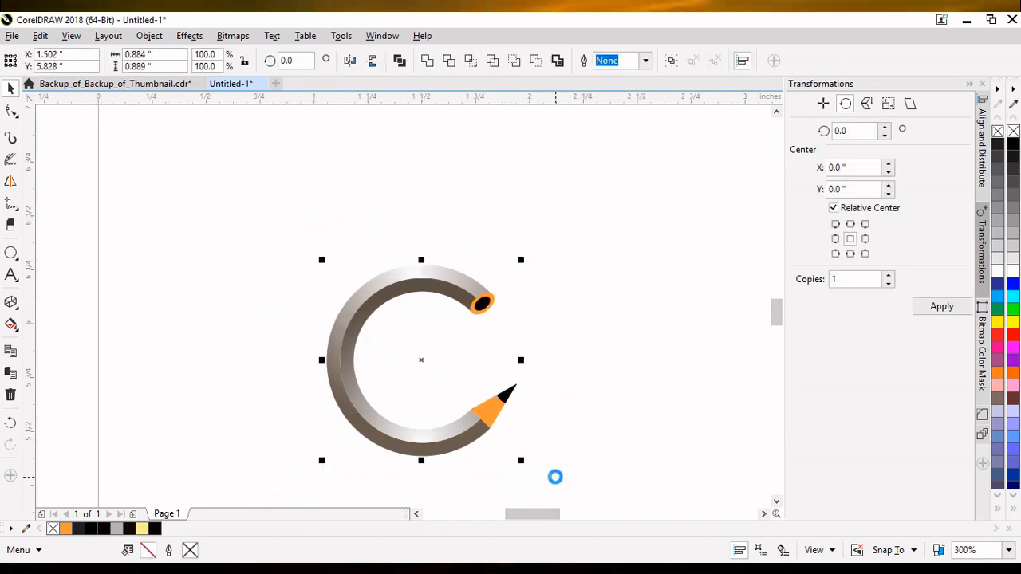
pyautogui.hotkey('ctrl', 'g')
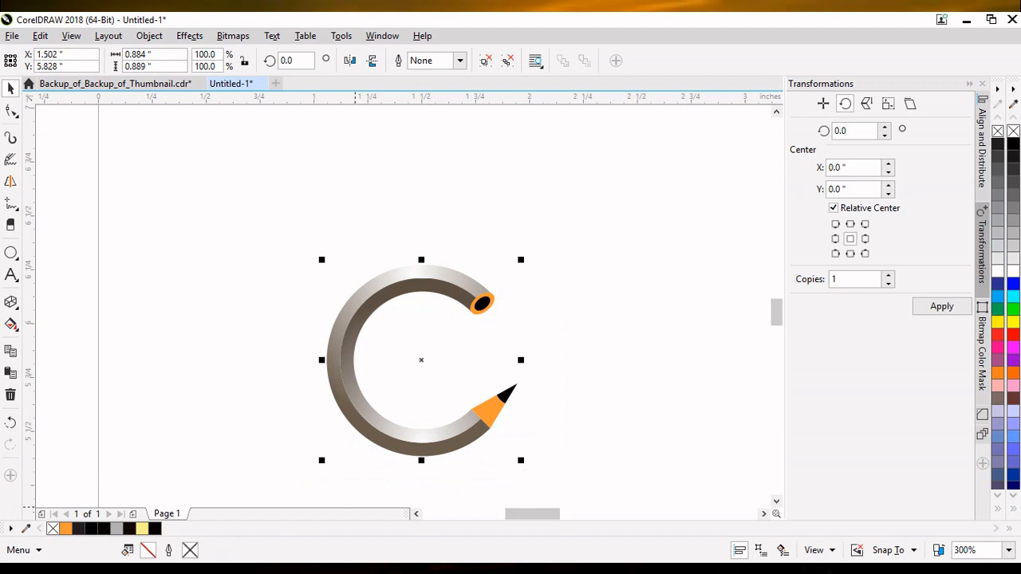